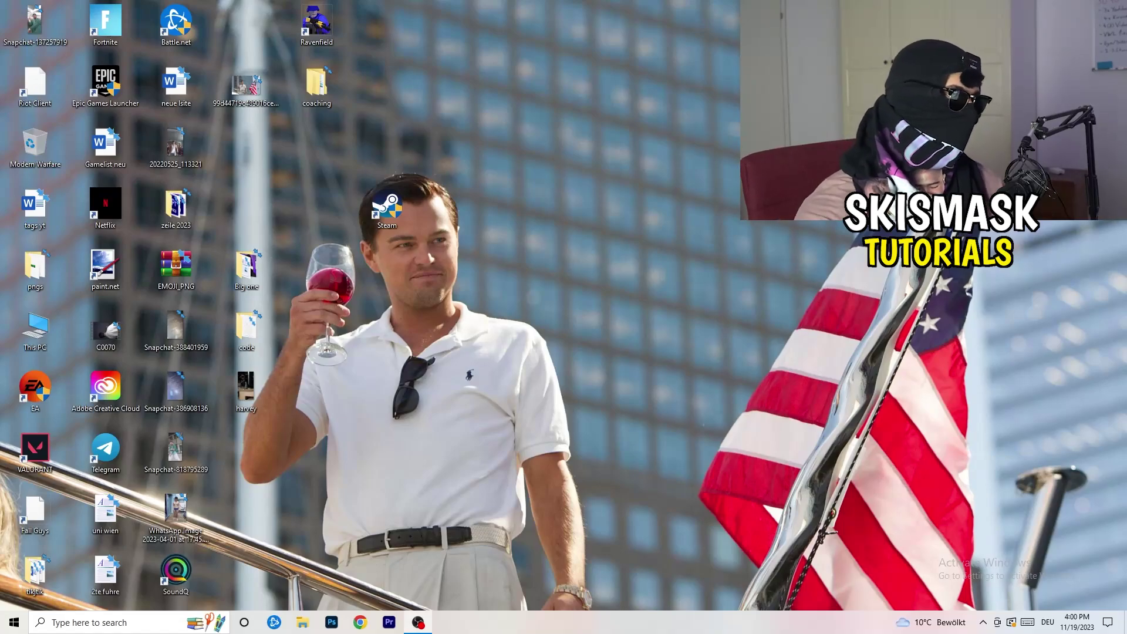
Open Settings from the Start menu and go to the Gaming section's Xbox Game Bar page
key(super)
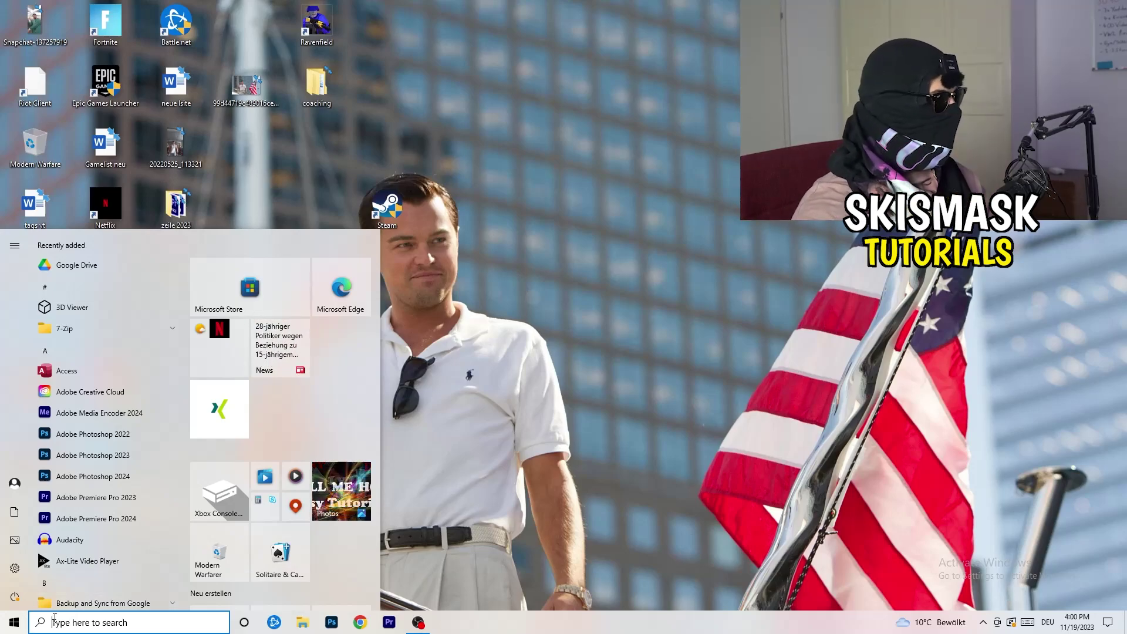
click(15, 567)
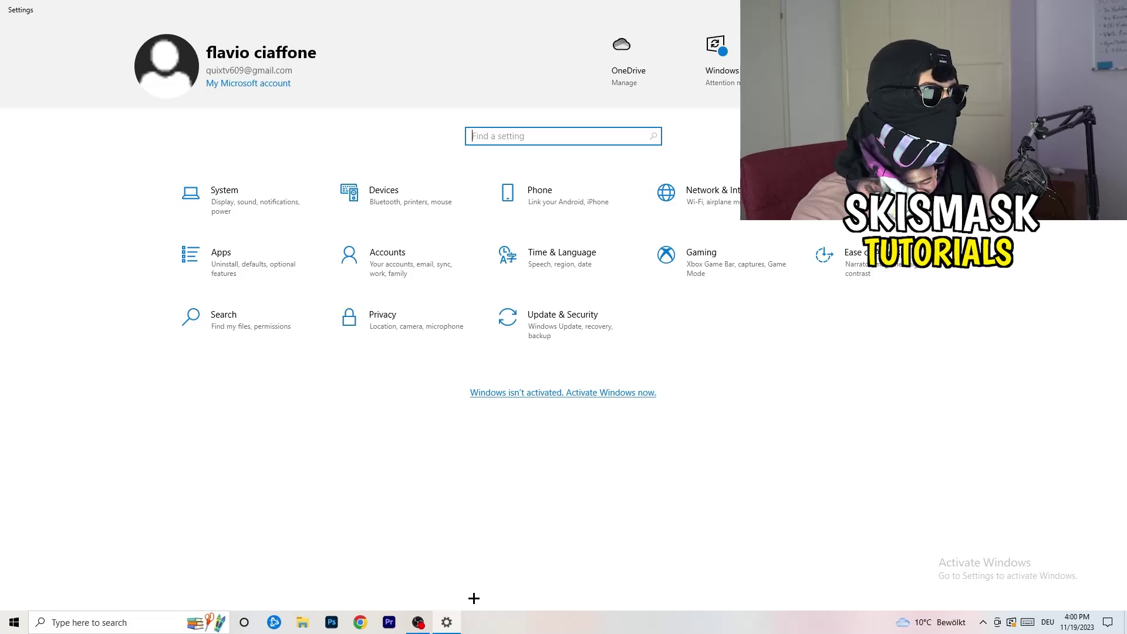
click(729, 282)
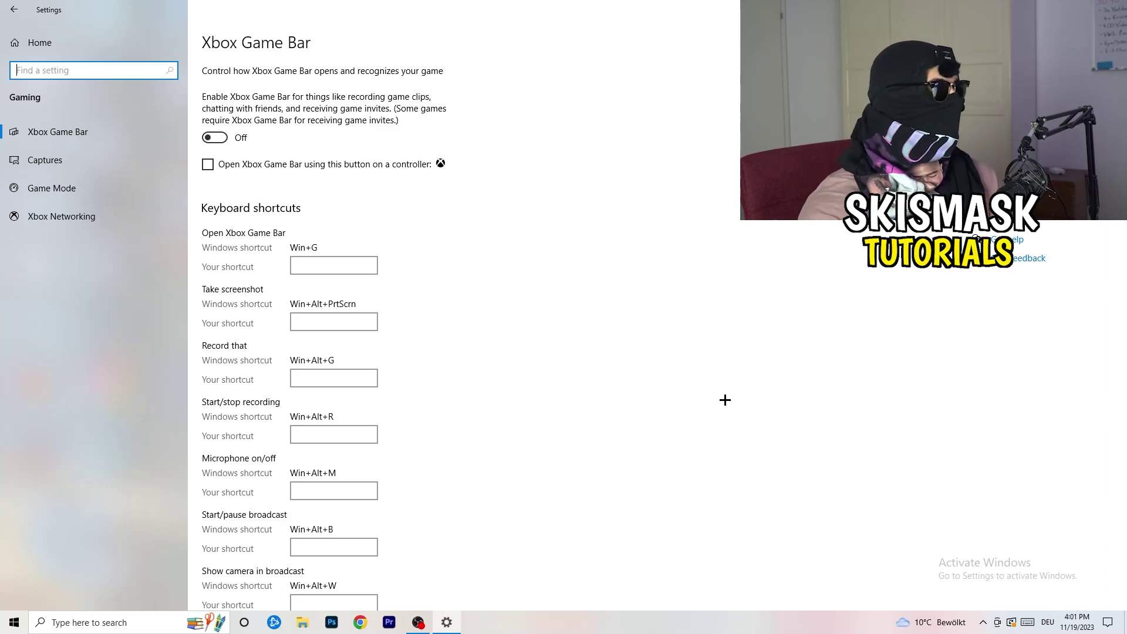
Review the Captures settings, keeping maximum recording length at 2 hours, 30 fps and Standard quality
click(94, 162)
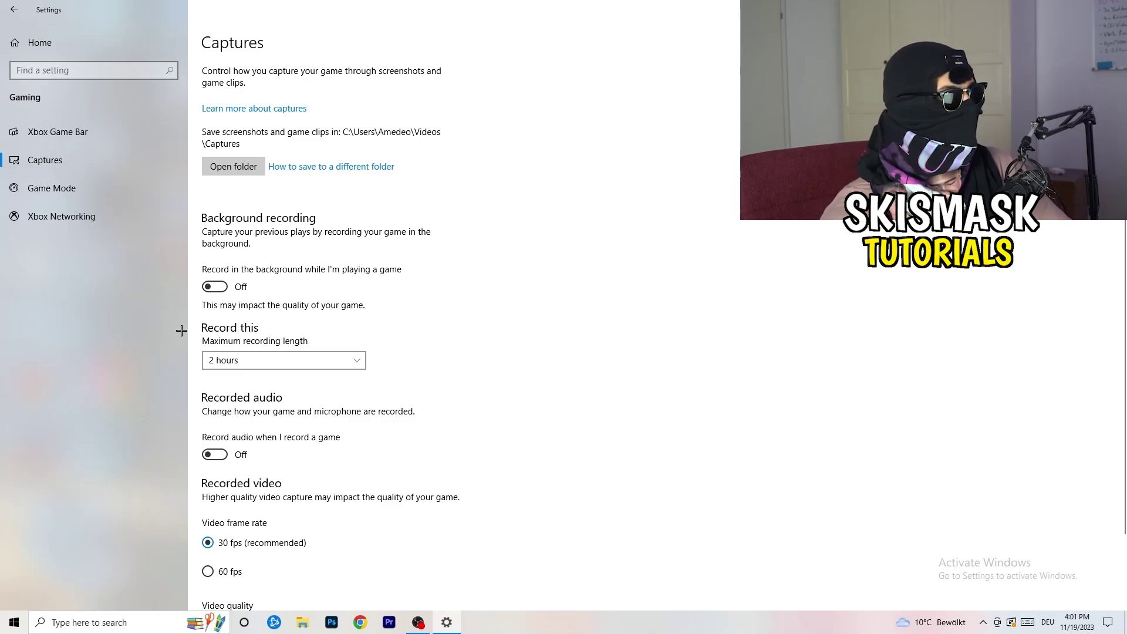
click(274, 360)
click(460, 323)
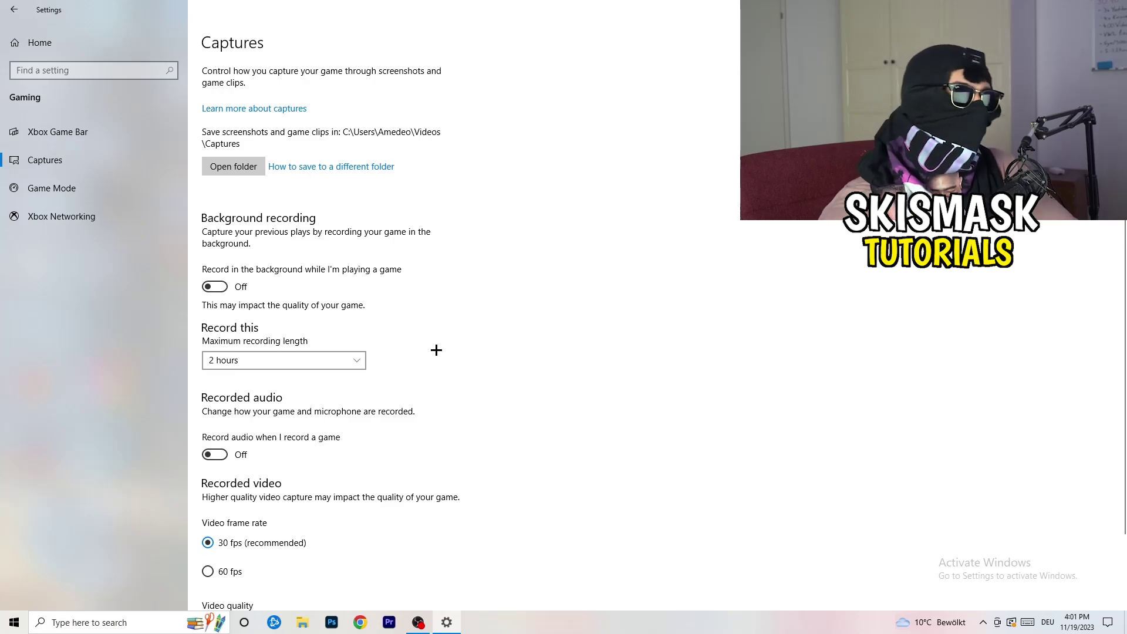
click(336, 359)
click(721, 293)
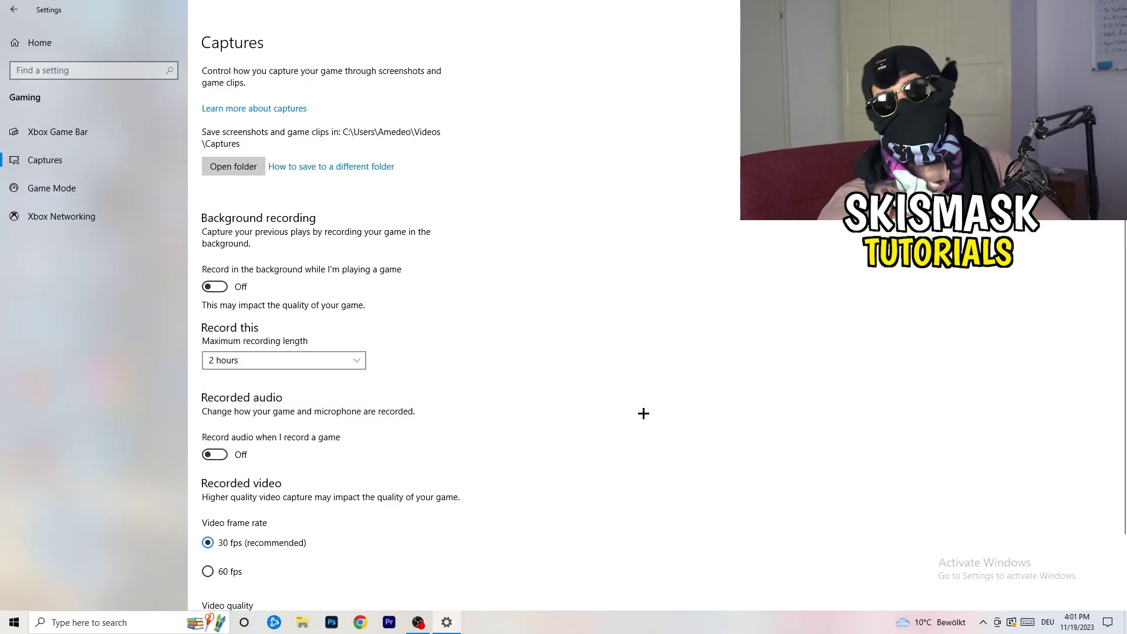
scroll(353, 443, down, 3)
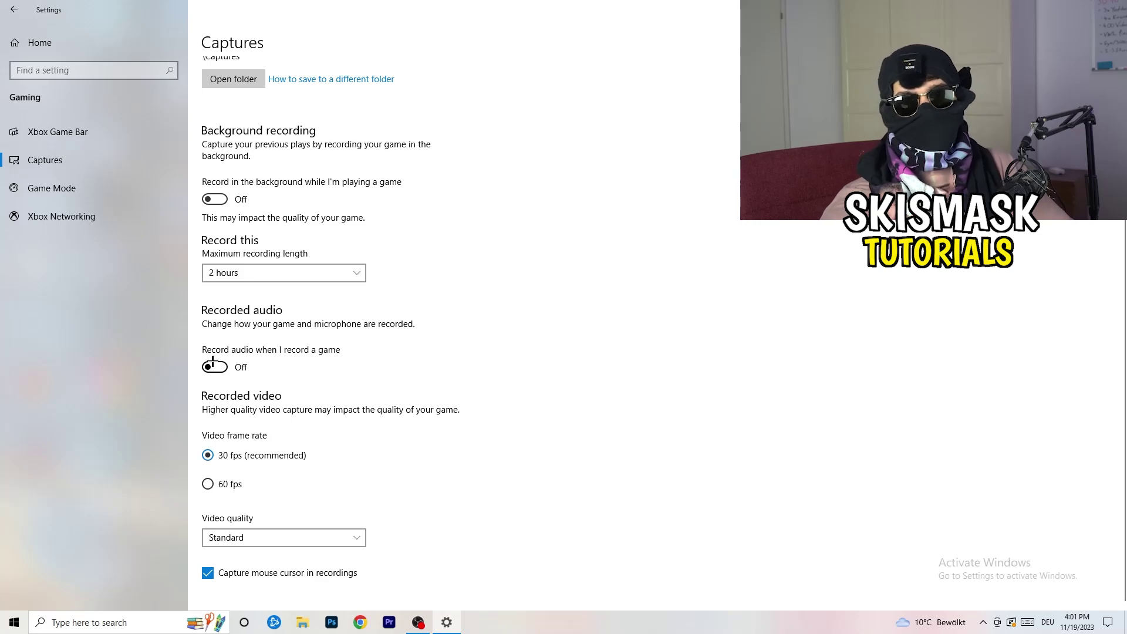
Confirm Game Mode is On, then close Settings with Alt+F4
click(80, 185)
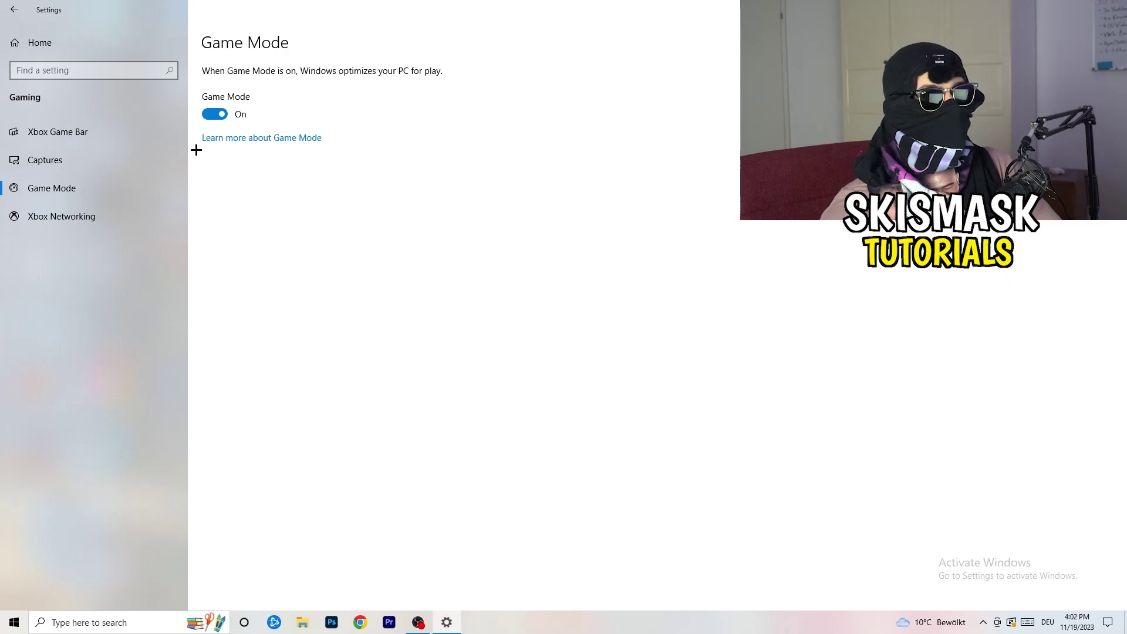
key(alt+F4)
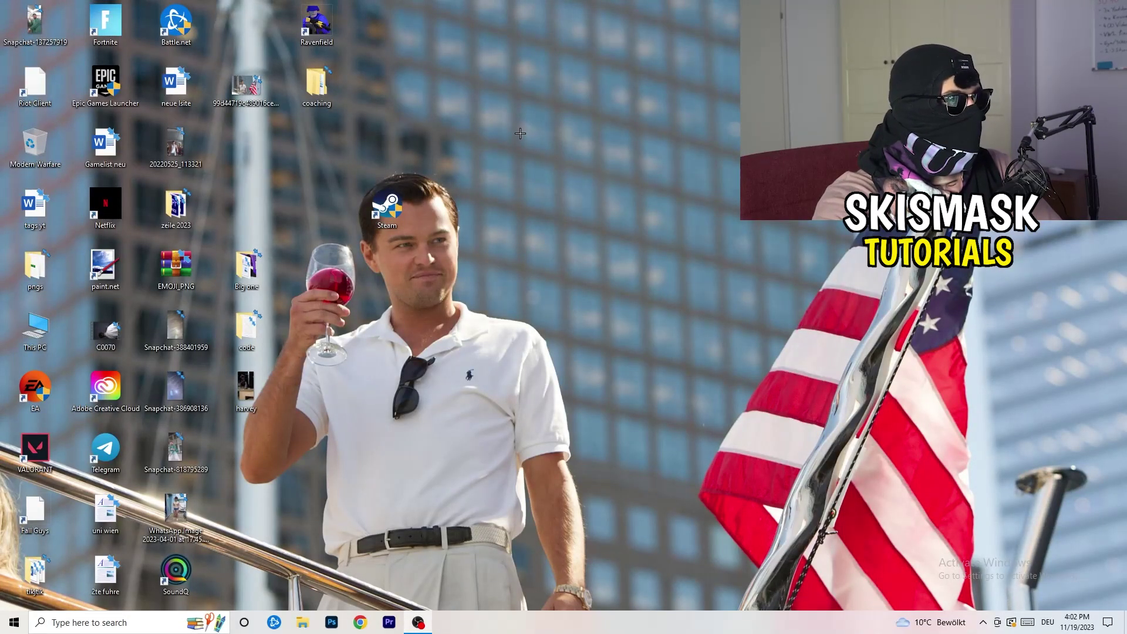
Launch Task Manager from the taskbar and maximize it
drag(547, 618, 394, 551)
right_click(557, 629)
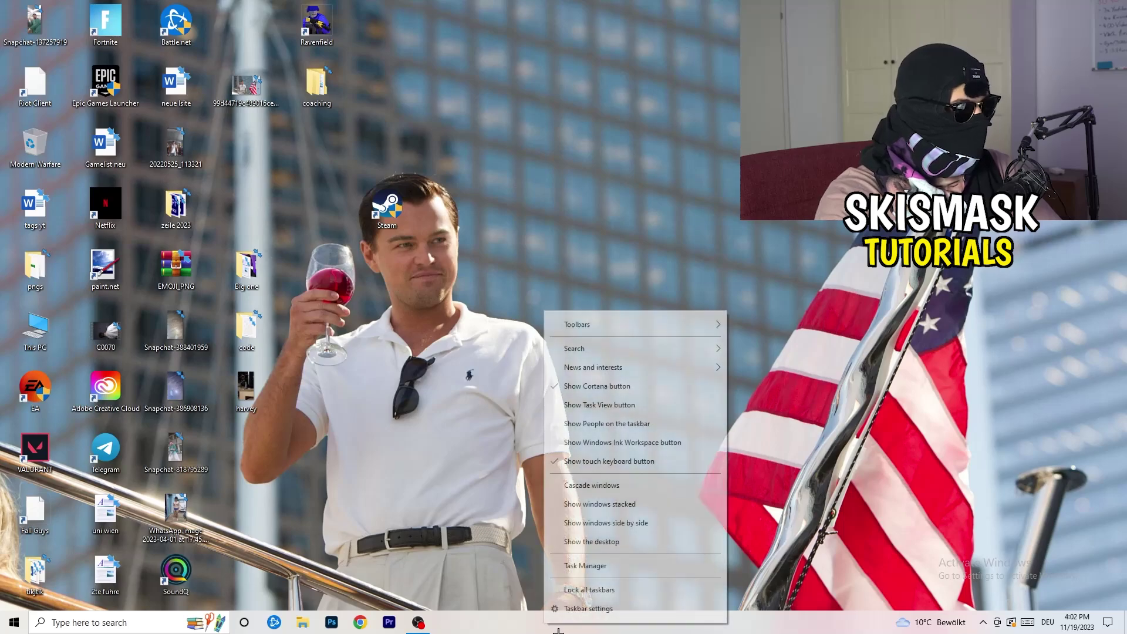
click(606, 568)
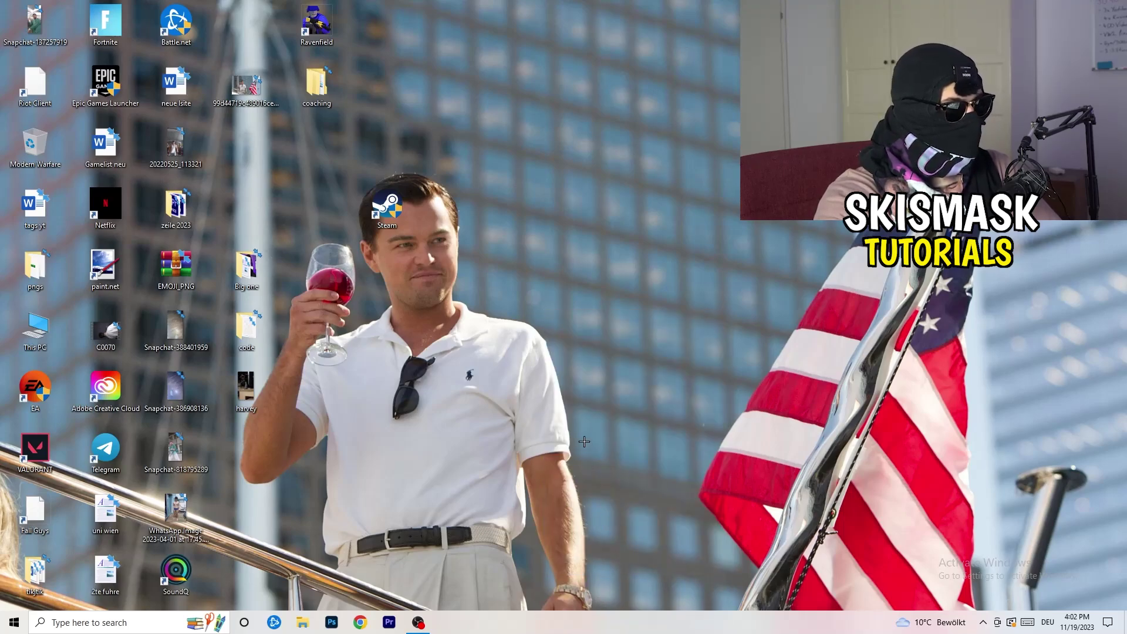
click(650, 30)
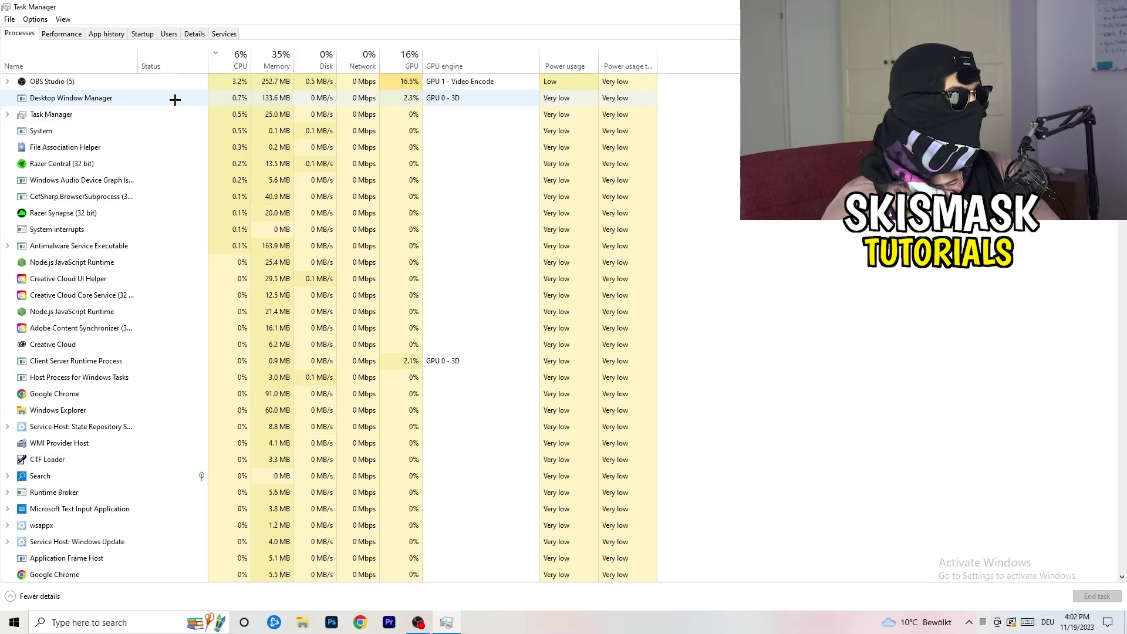
Sort processes by GPU to inspect OBS Studio, then sort by CPU usage
click(404, 58)
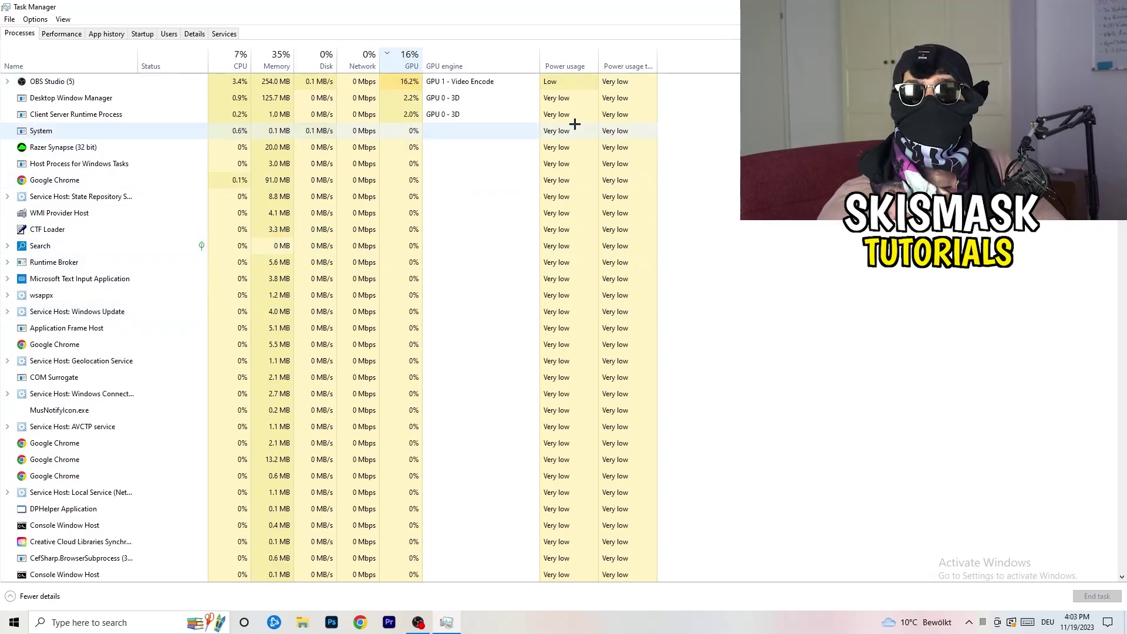
right_click(409, 84)
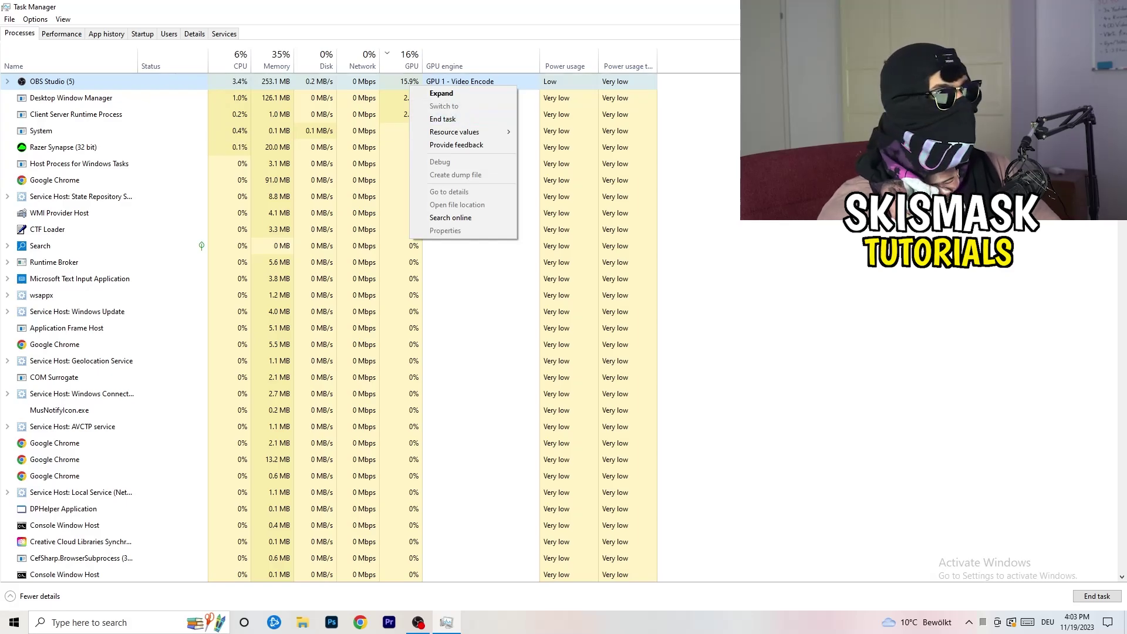
click(745, 142)
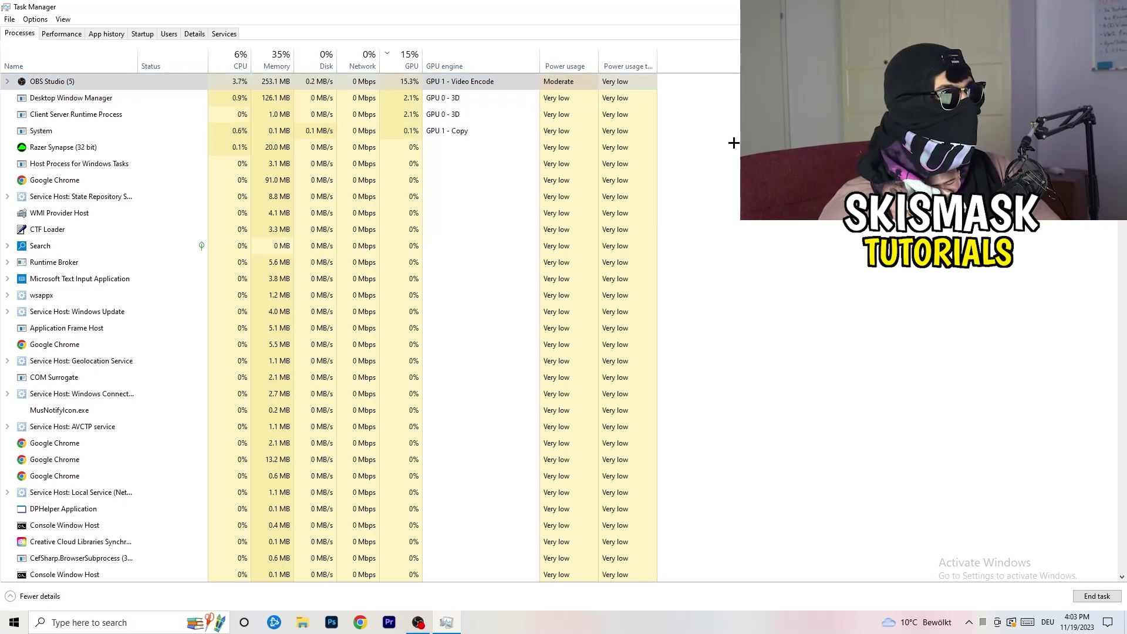
click(245, 54)
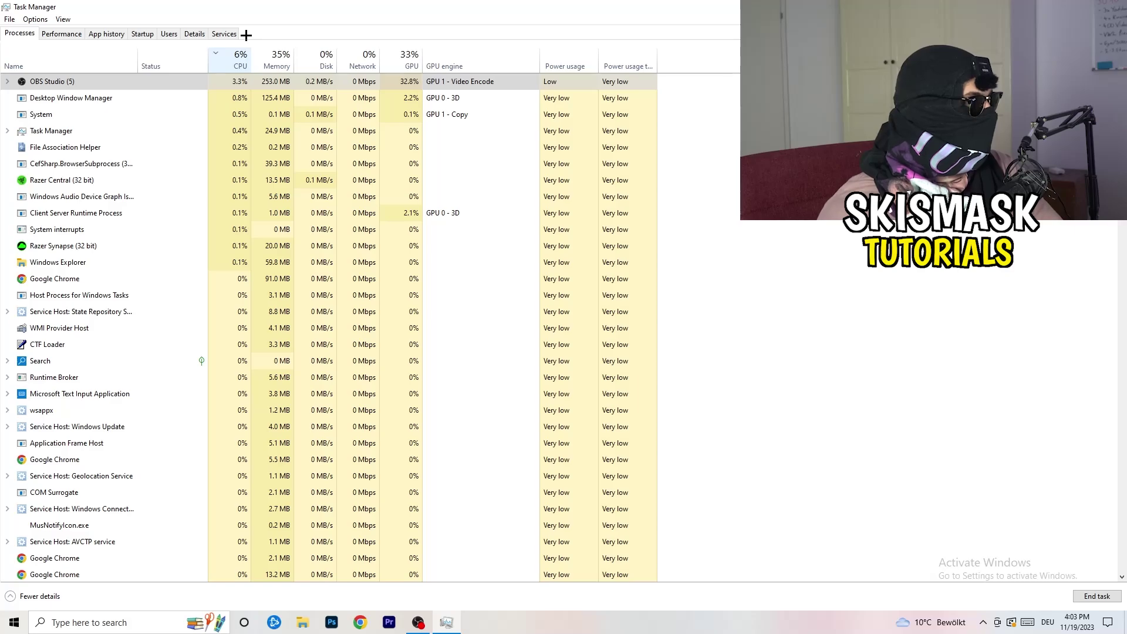
Switch to the Details tab and scroll through the process list with PIDs
click(194, 33)
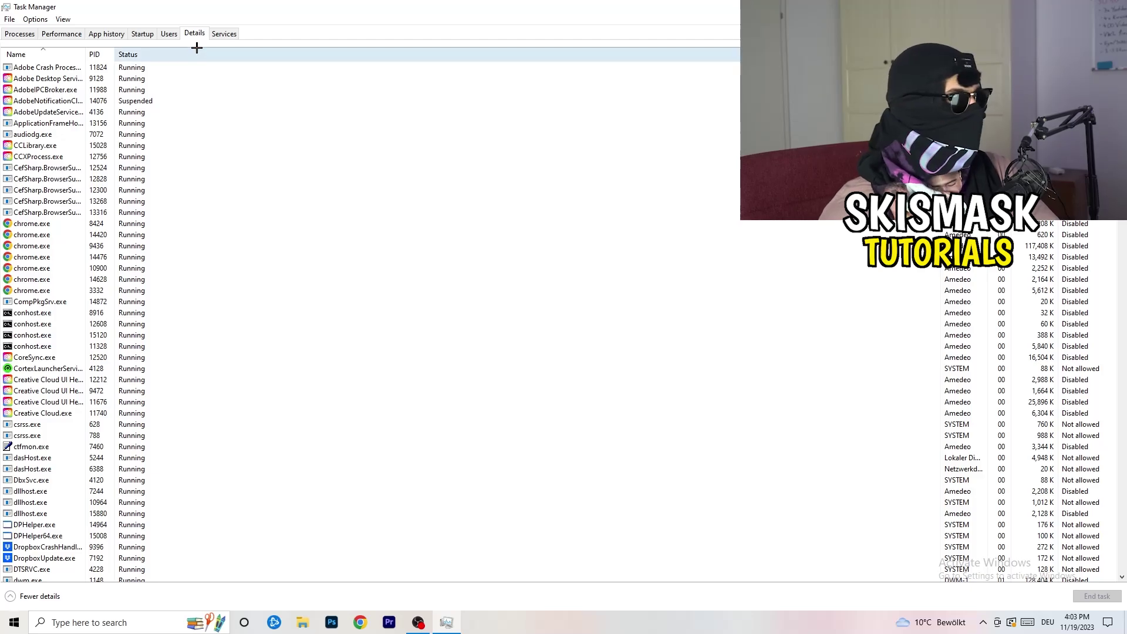
scroll(170, 302, down, 12)
scroll(194, 250, up, 12)
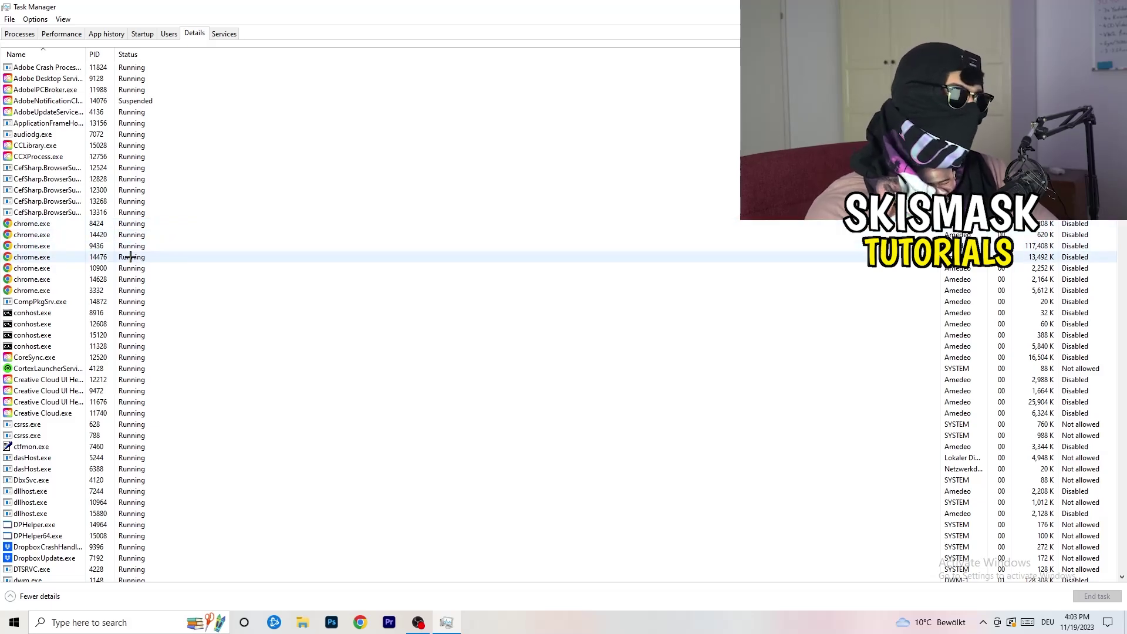
scroll(66, 320, down, 3)
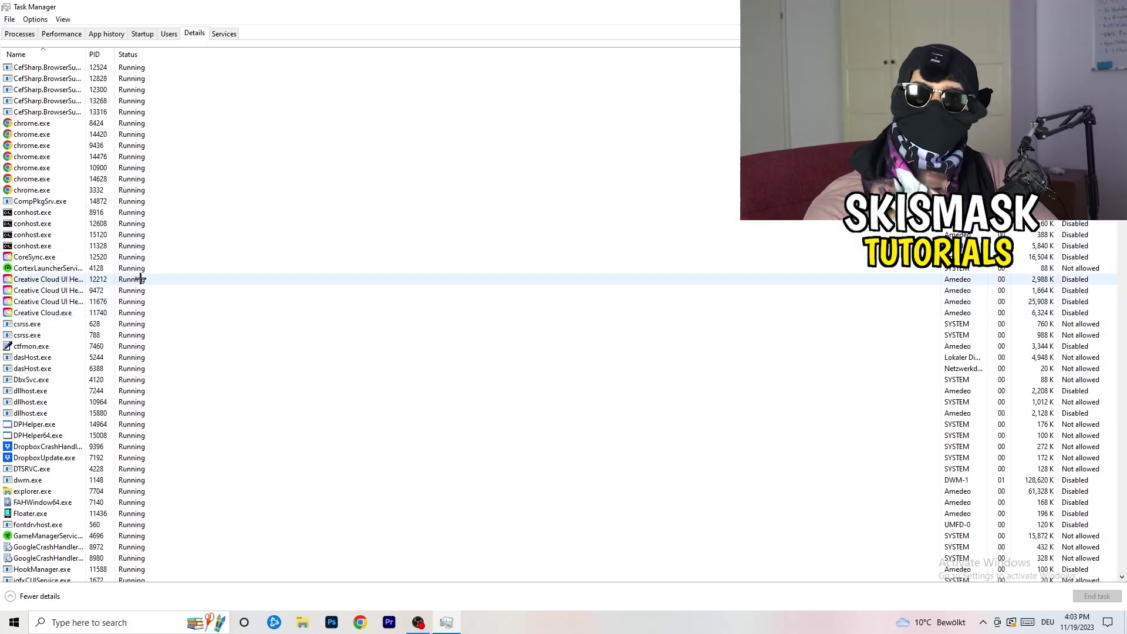
Check the Creative Cloud UI Helper priority options, then show the Startup apps list
click(47, 301)
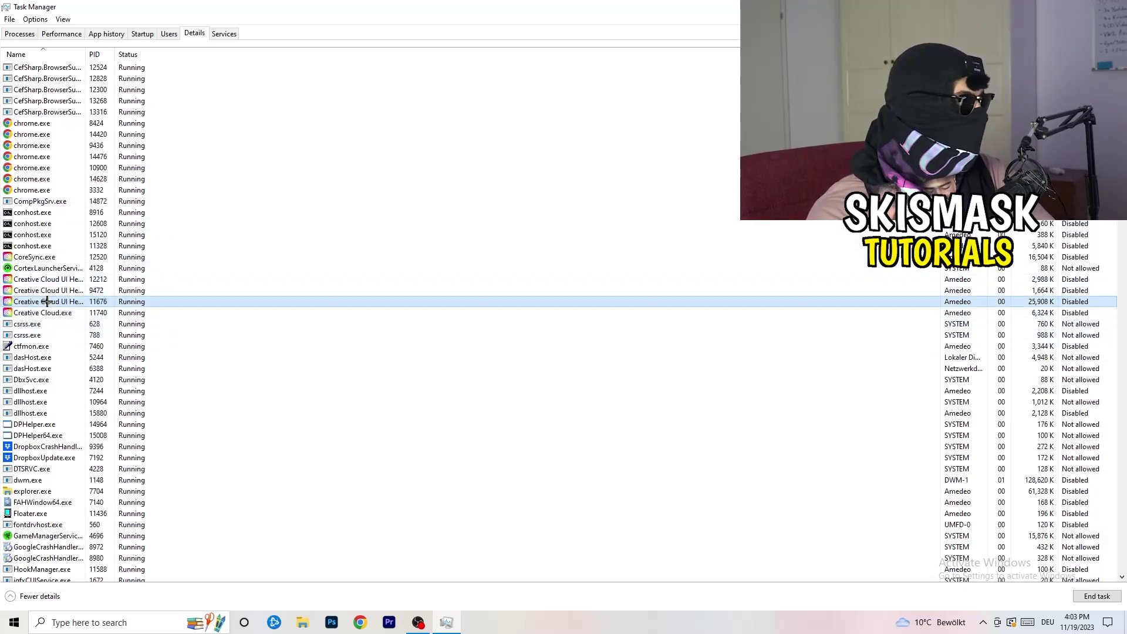
right_click(47, 301)
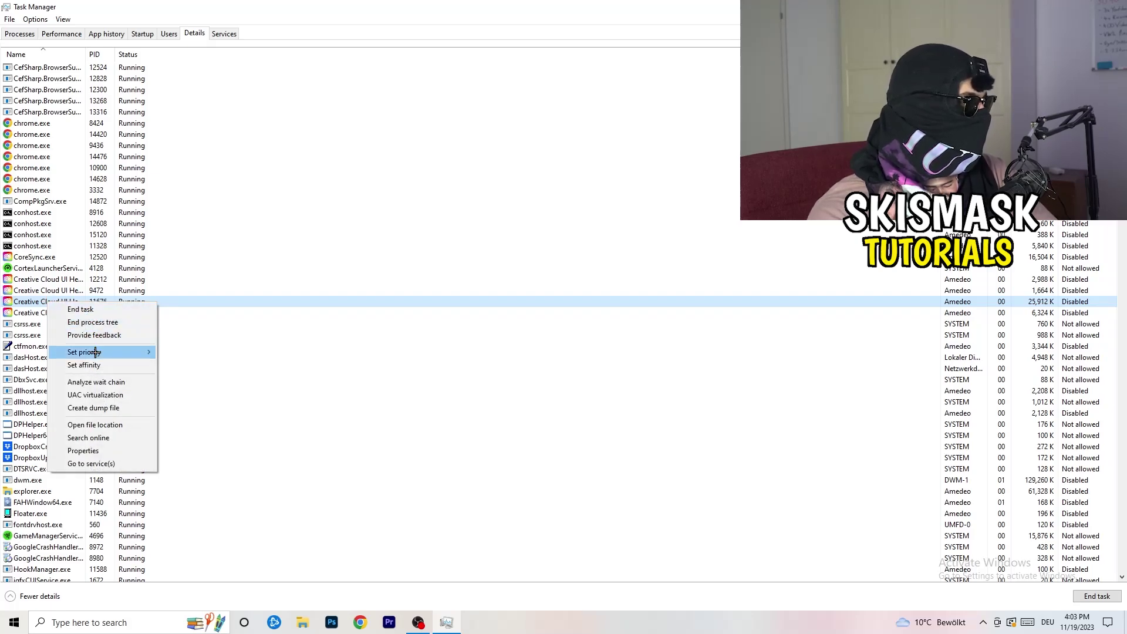
mouse_move(112, 352)
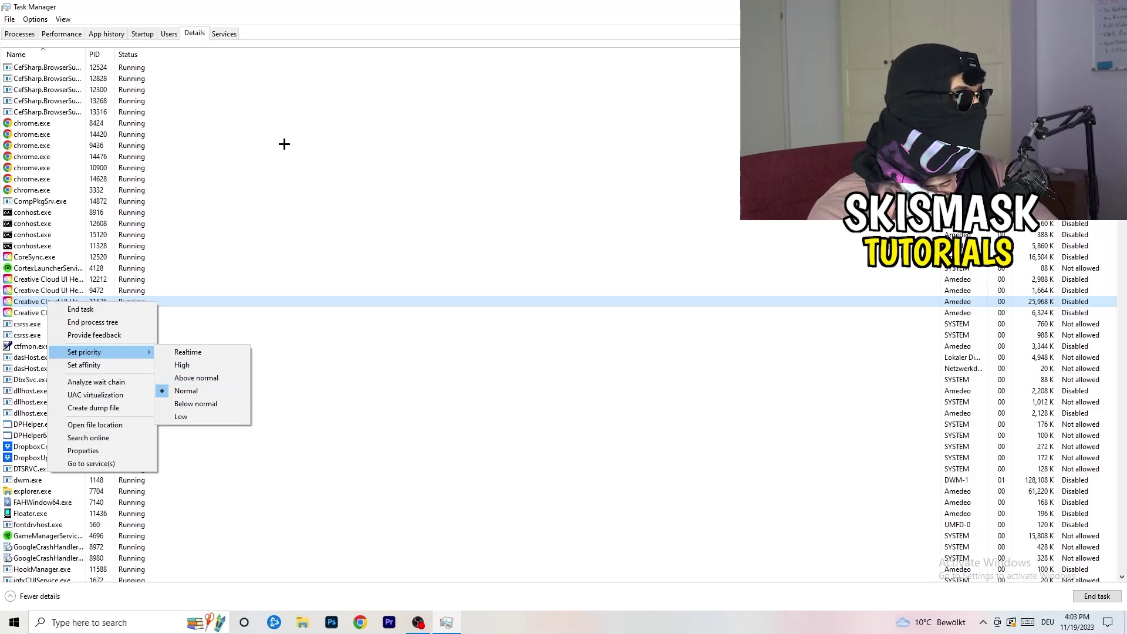
click(154, 39)
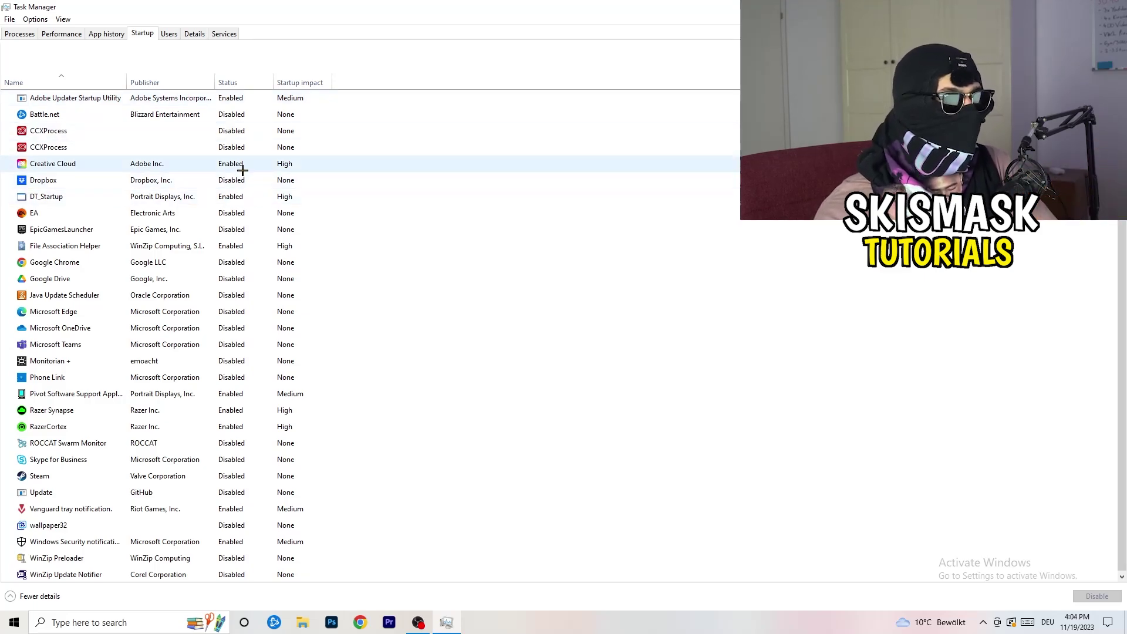
Leave DT_Startup enabled and close Task Manager with Alt+F4
right_click(257, 194)
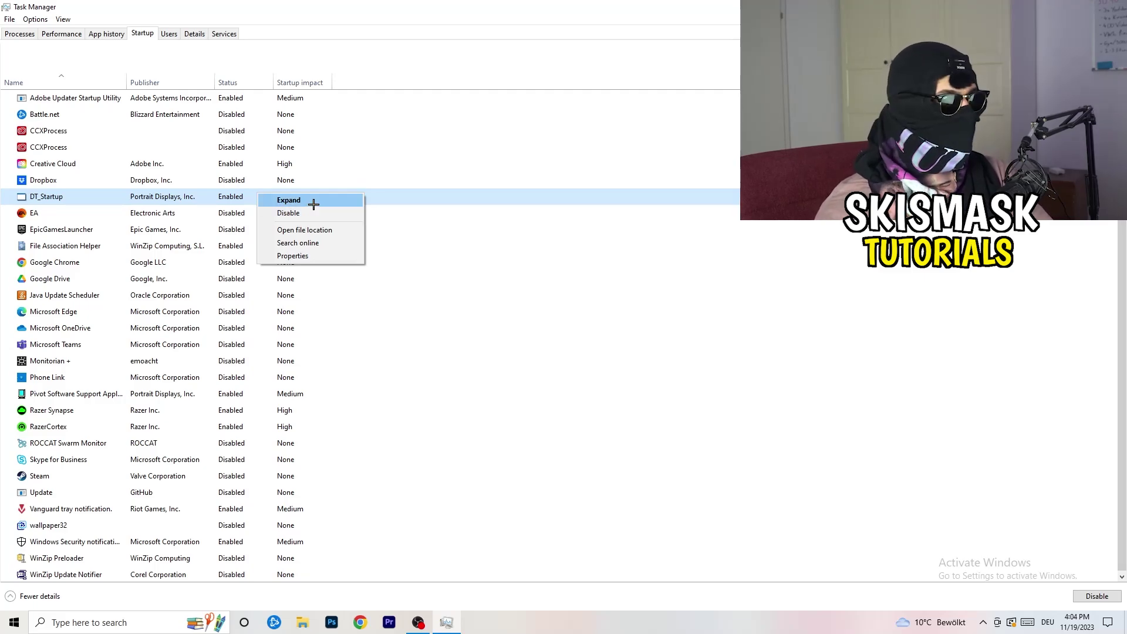
click(633, 57)
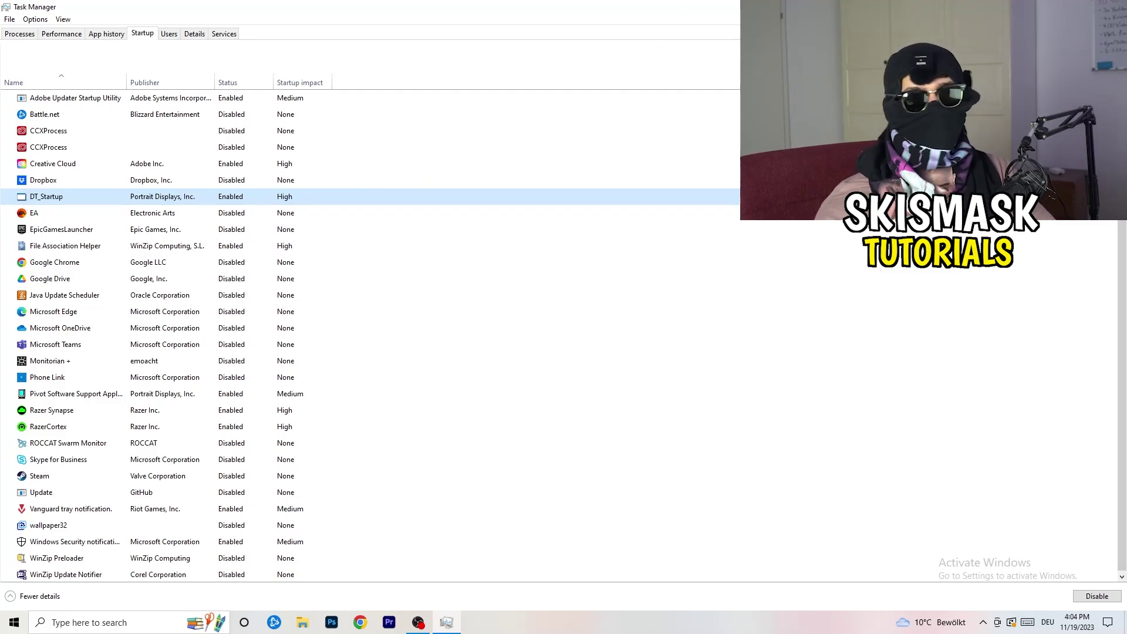
key(alt+F4)
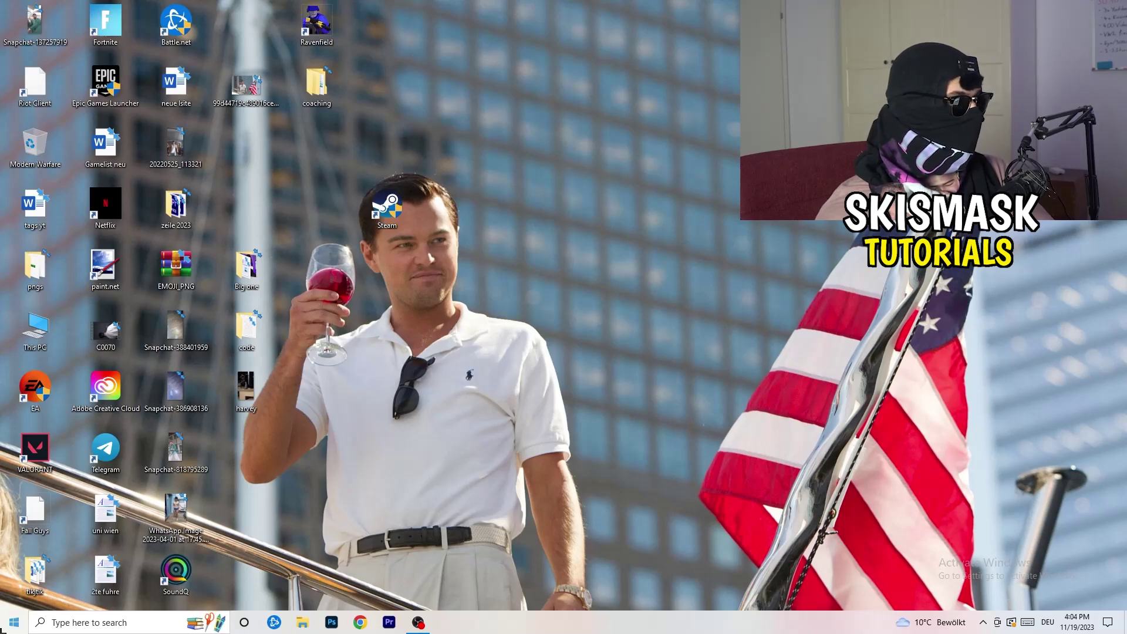
click(10, 625)
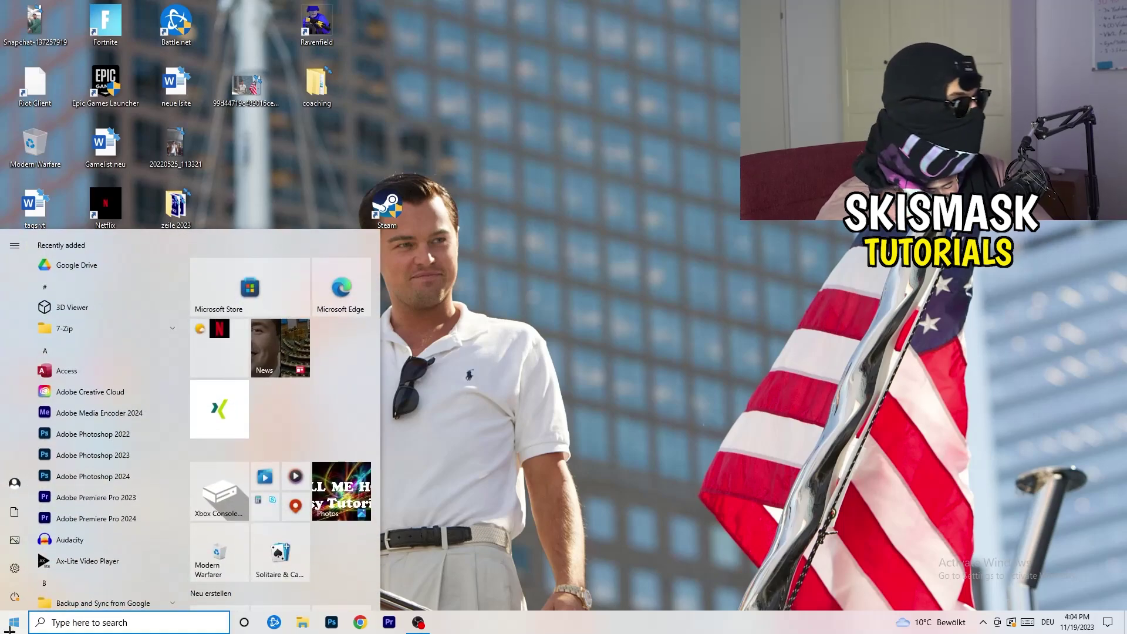
In System > Display, keep display 1 at 100% scaling and 1920 × 1080 resolution
click(12, 568)
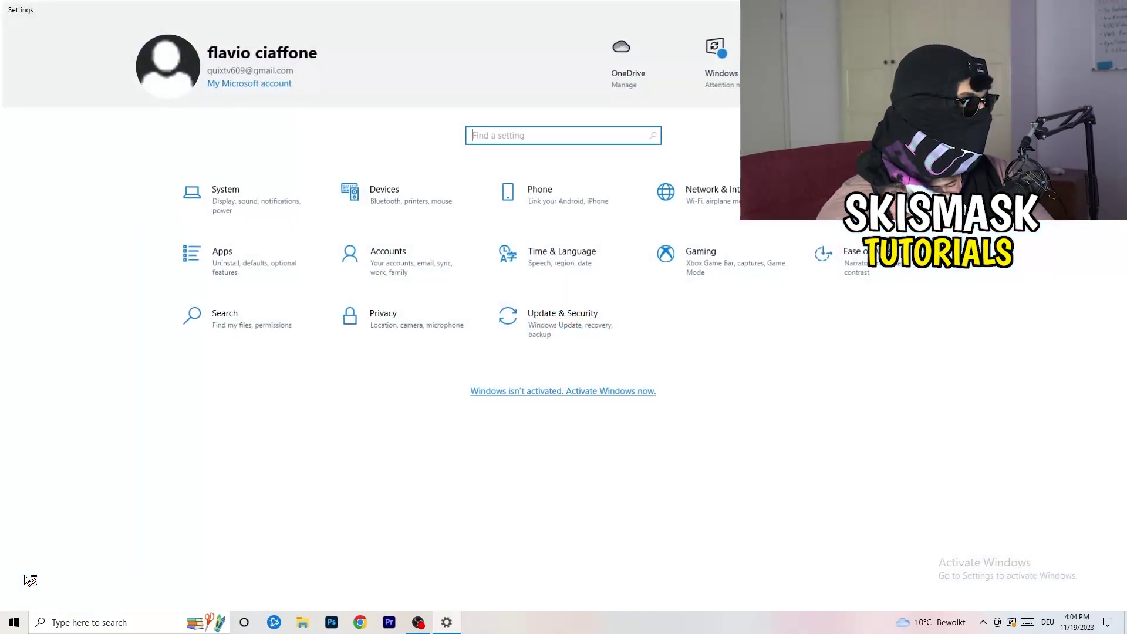
click(266, 190)
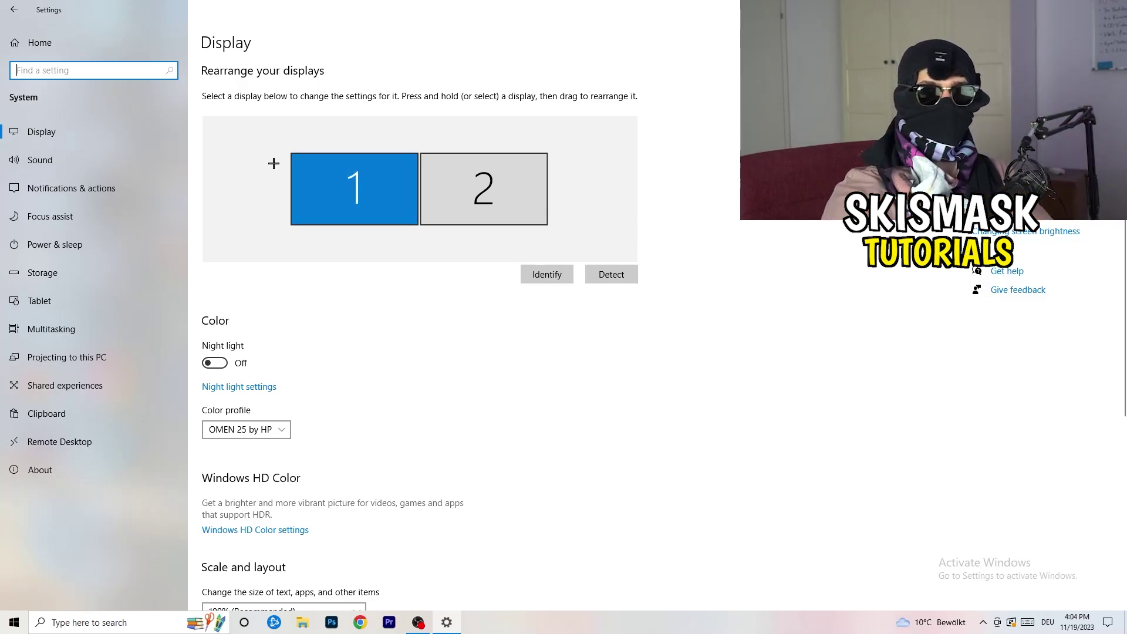
click(317, 177)
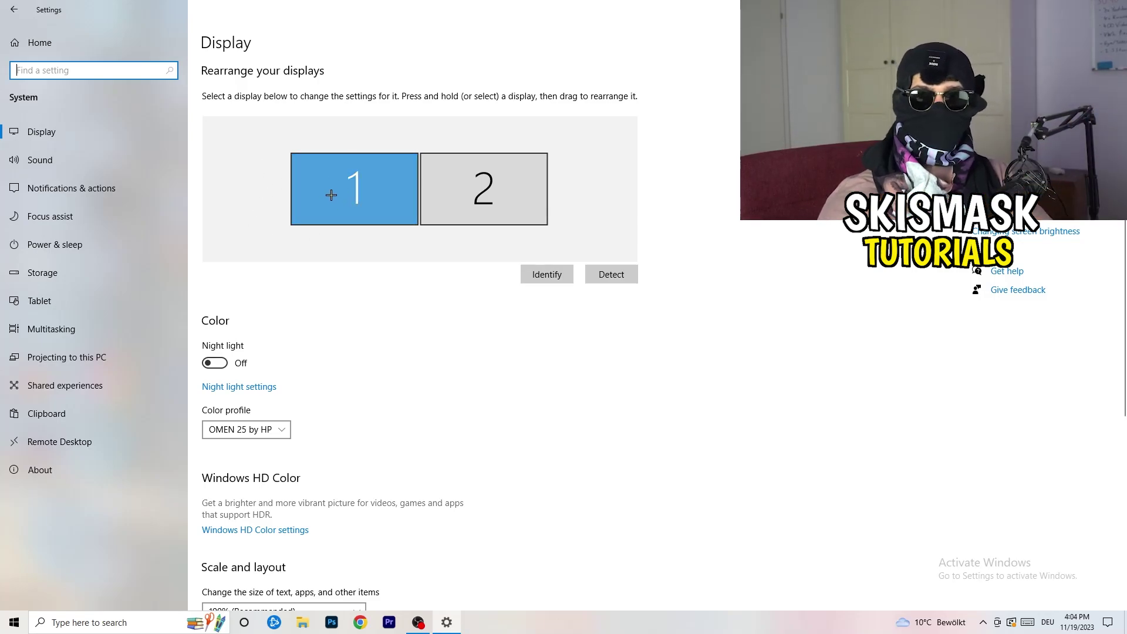
scroll(409, 213, down, 5)
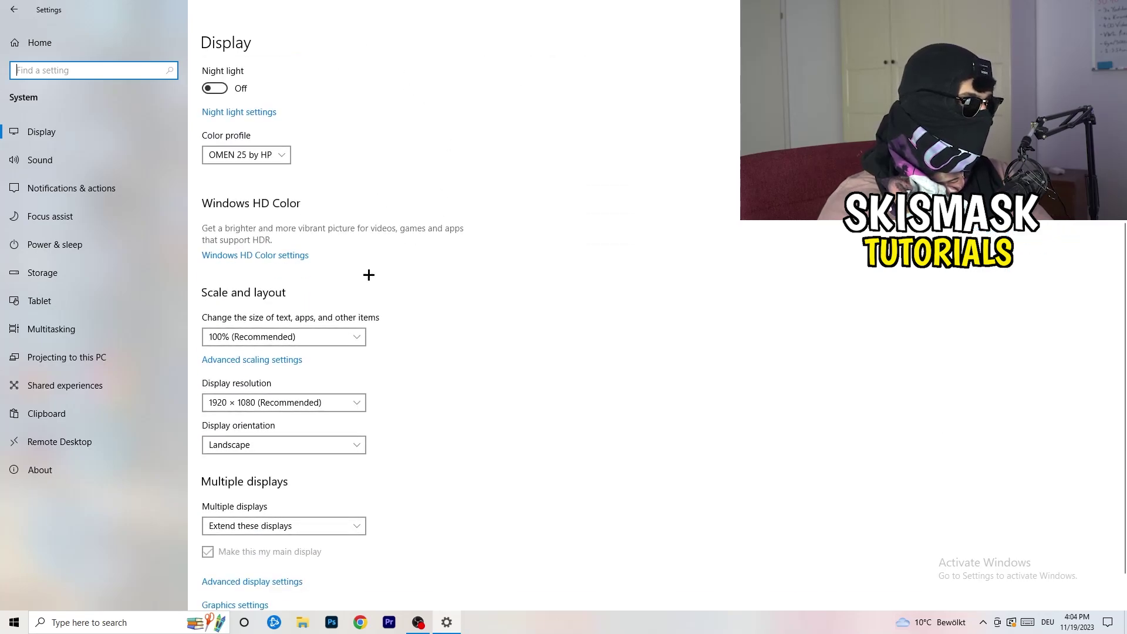
click(329, 336)
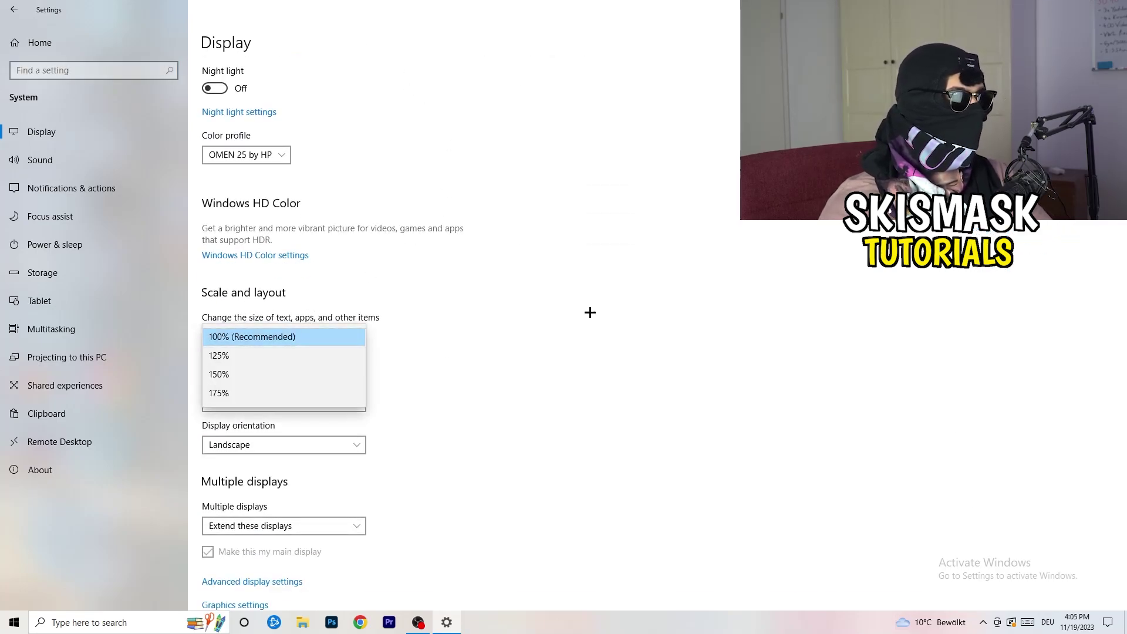
click(597, 315)
scroll(478, 321, down, 1)
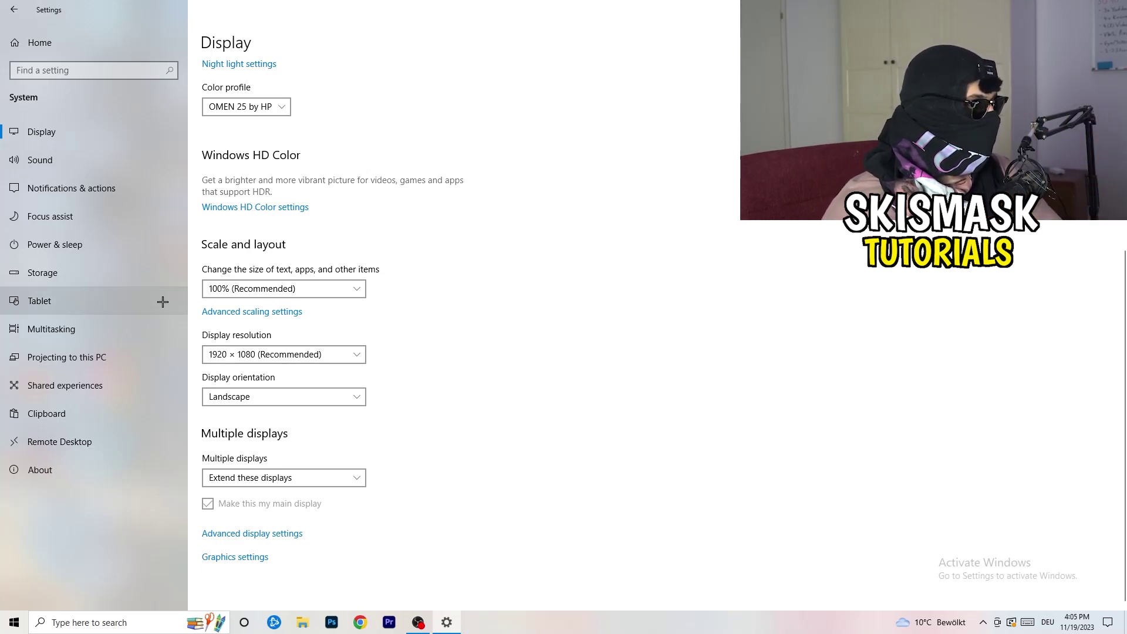
click(87, 248)
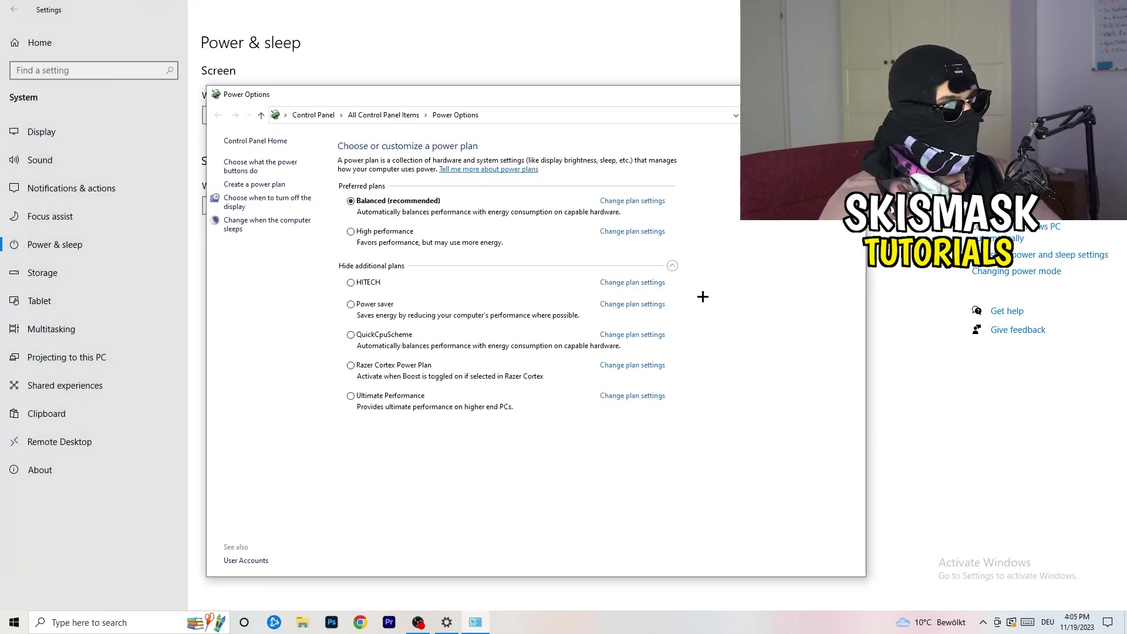
Review the additional power plans, keep Balanced, and close Power Options
click(672, 266)
click(671, 265)
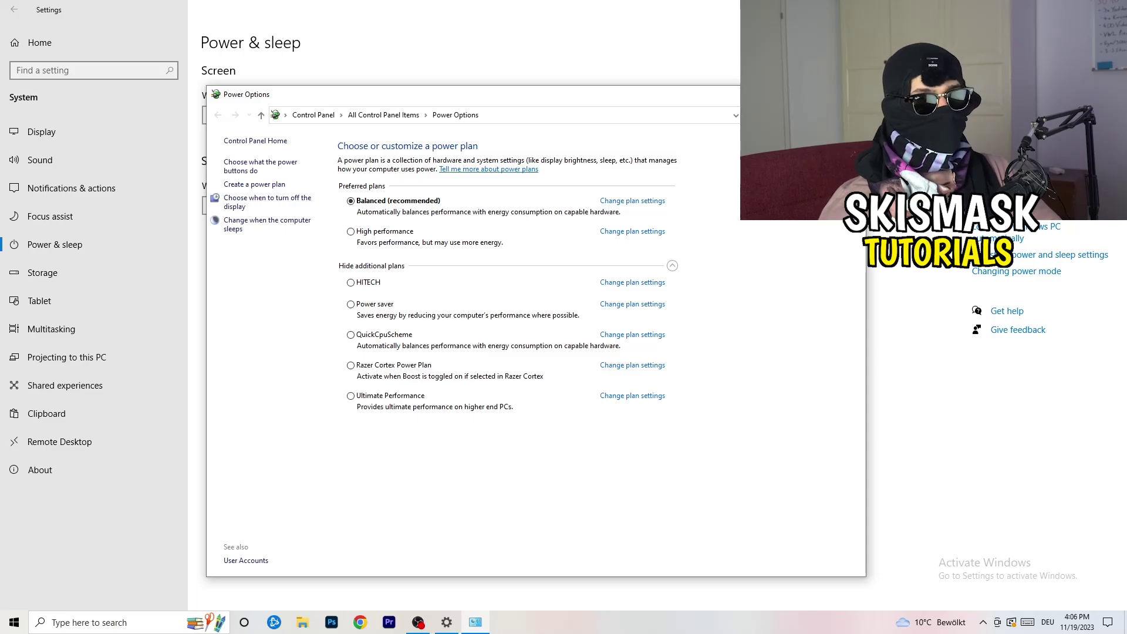
key(alt+F4)
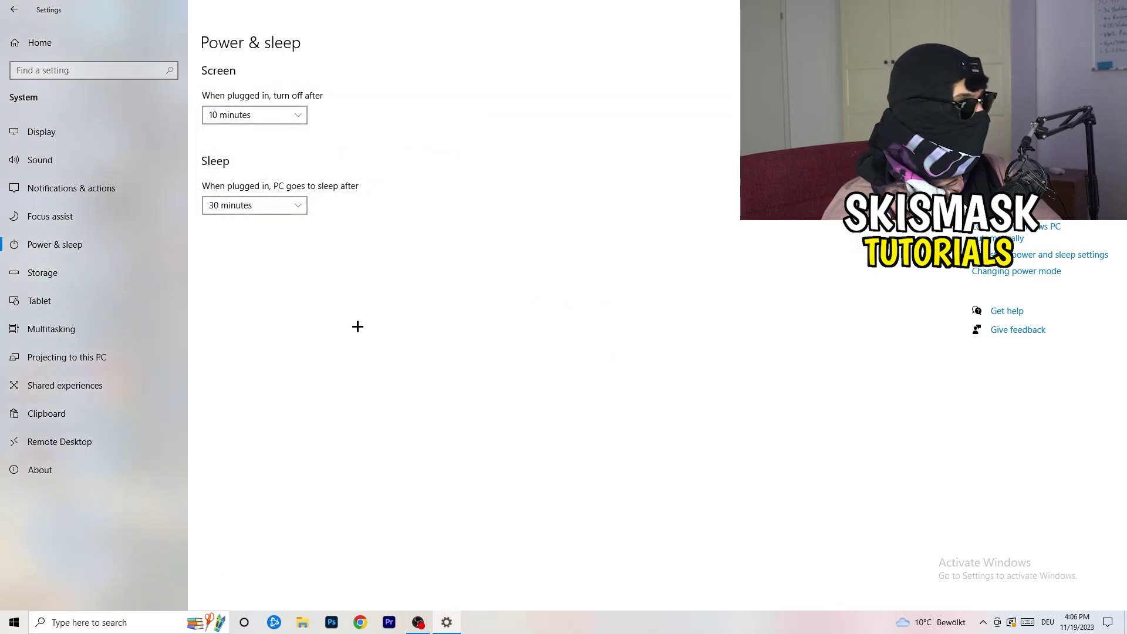
click(77, 281)
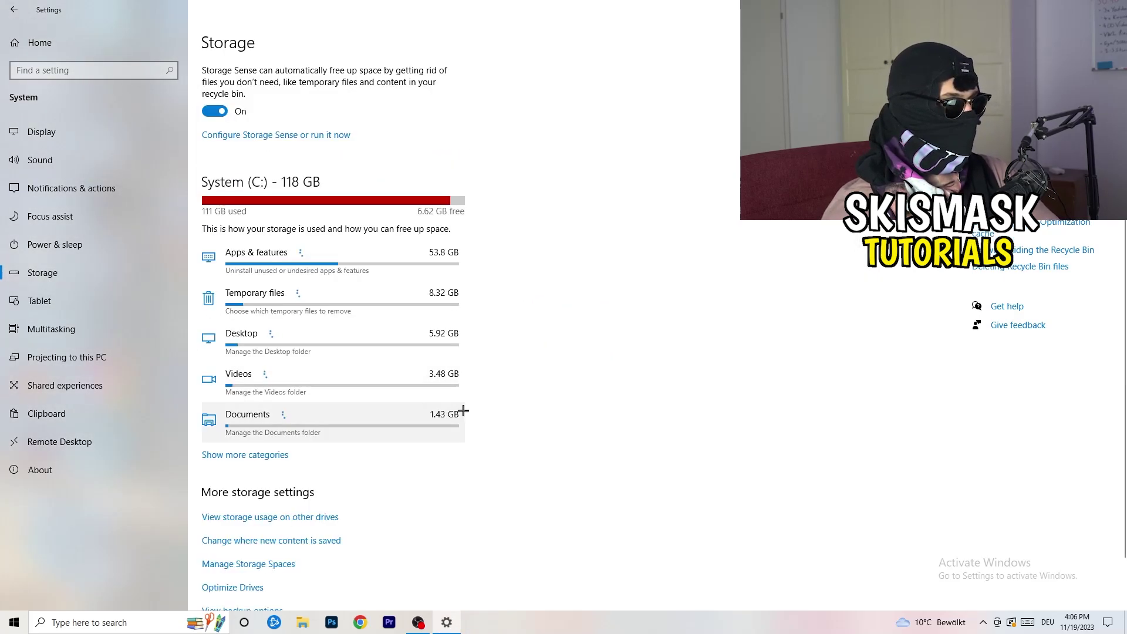
Enable deleting unused temporary files in Storage Sense, keeping recycle-bin cleanup at 14 days
click(283, 140)
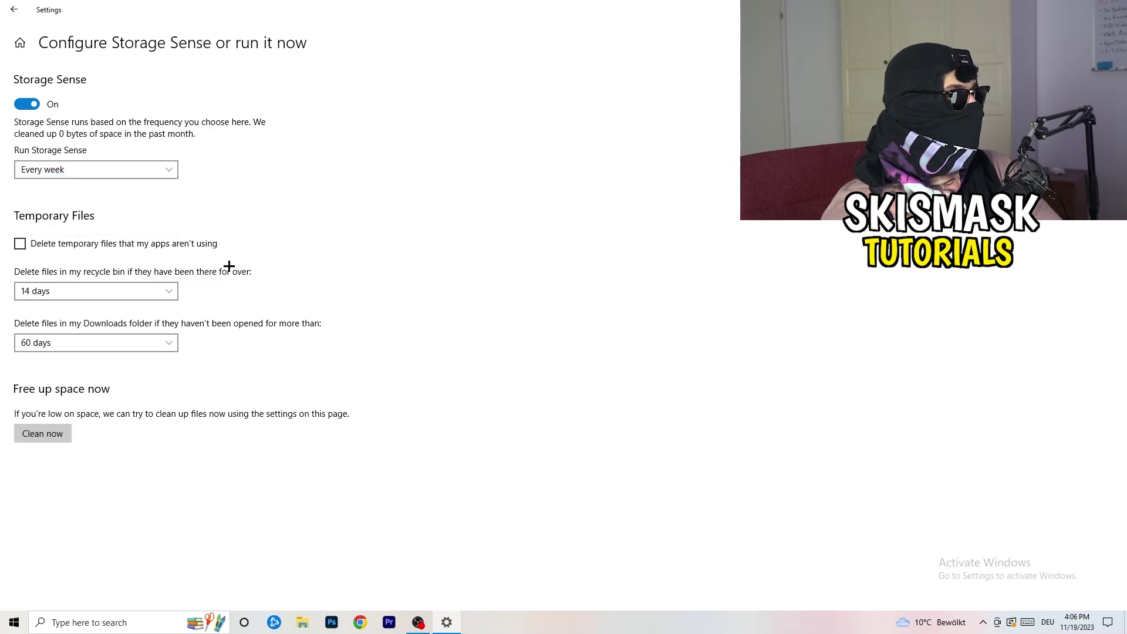
click(68, 245)
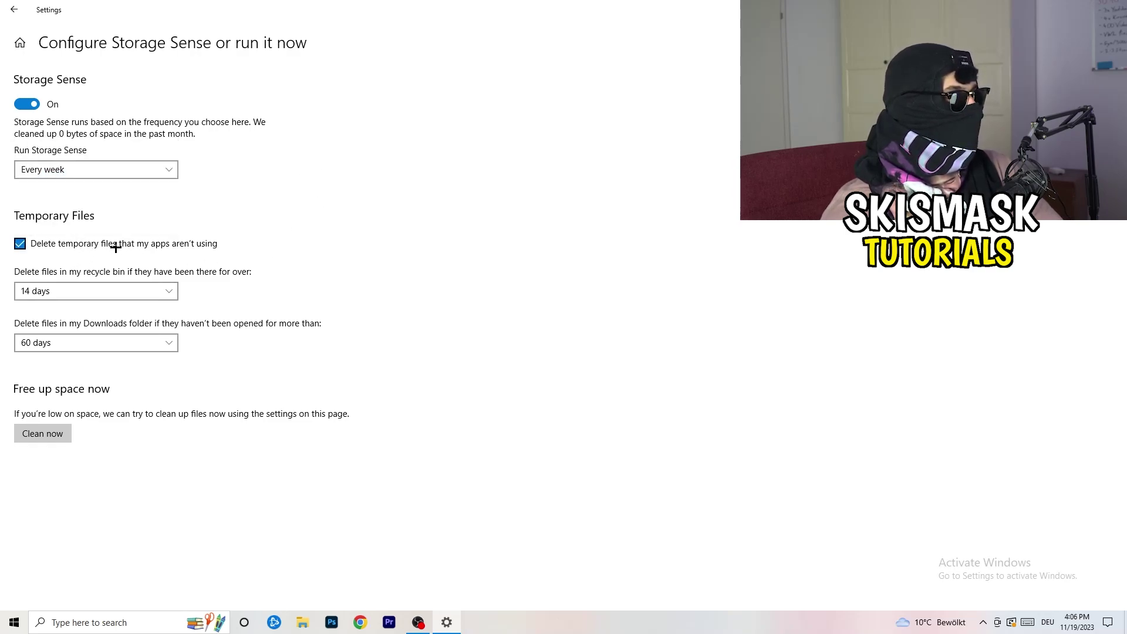
click(88, 292)
click(296, 287)
click(164, 292)
click(338, 264)
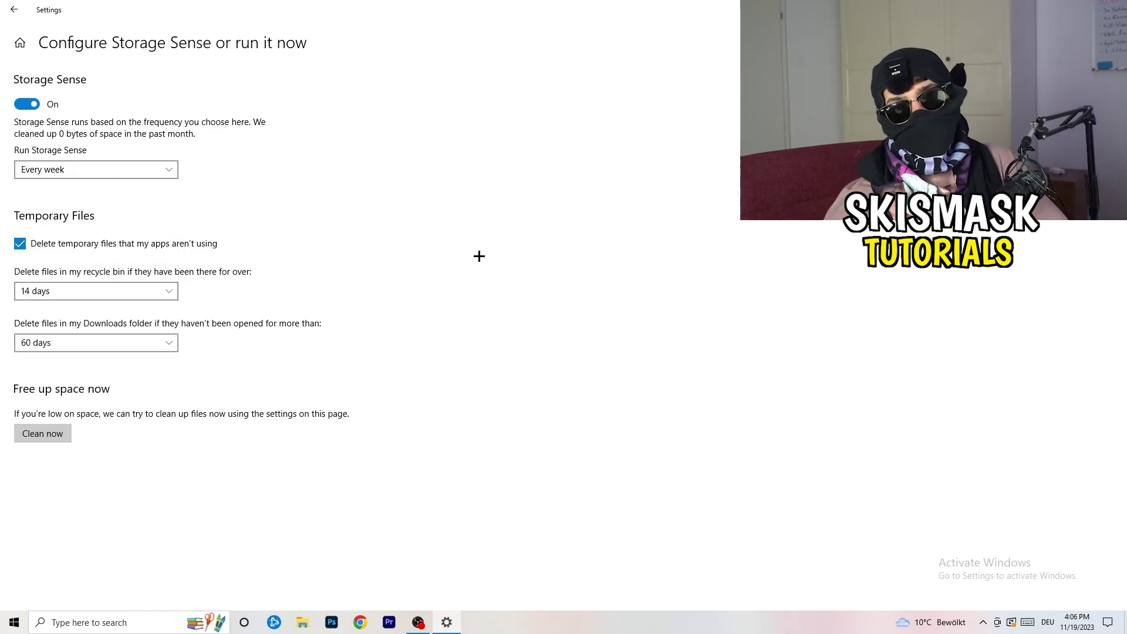
Keep Downloads cleanup at 60 days and return to the Settings home page
click(103, 343)
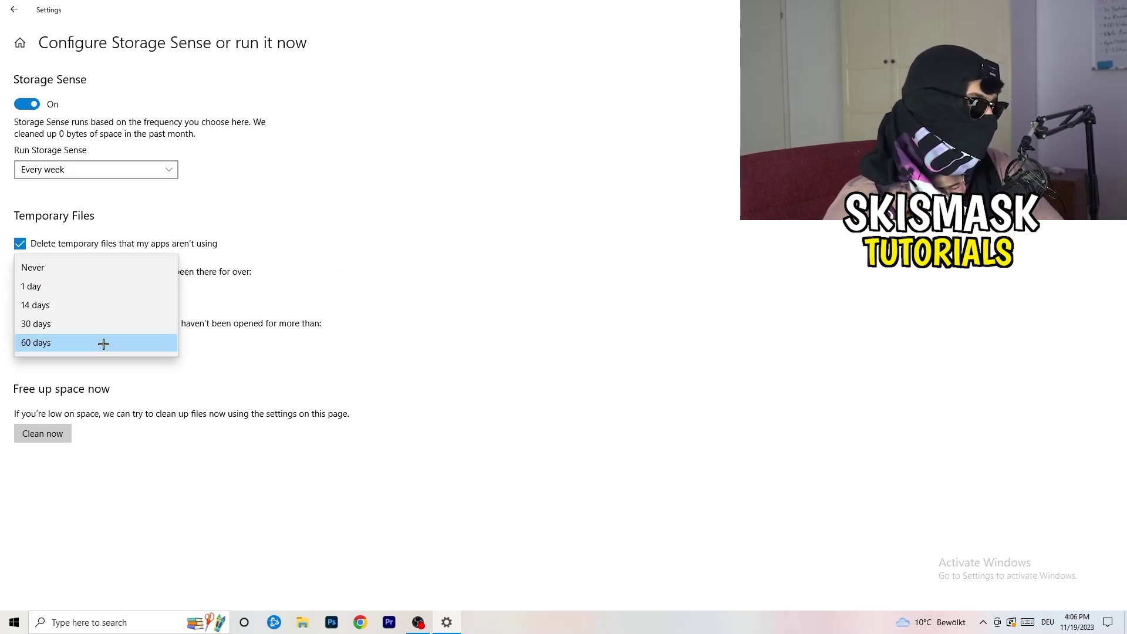
click(442, 267)
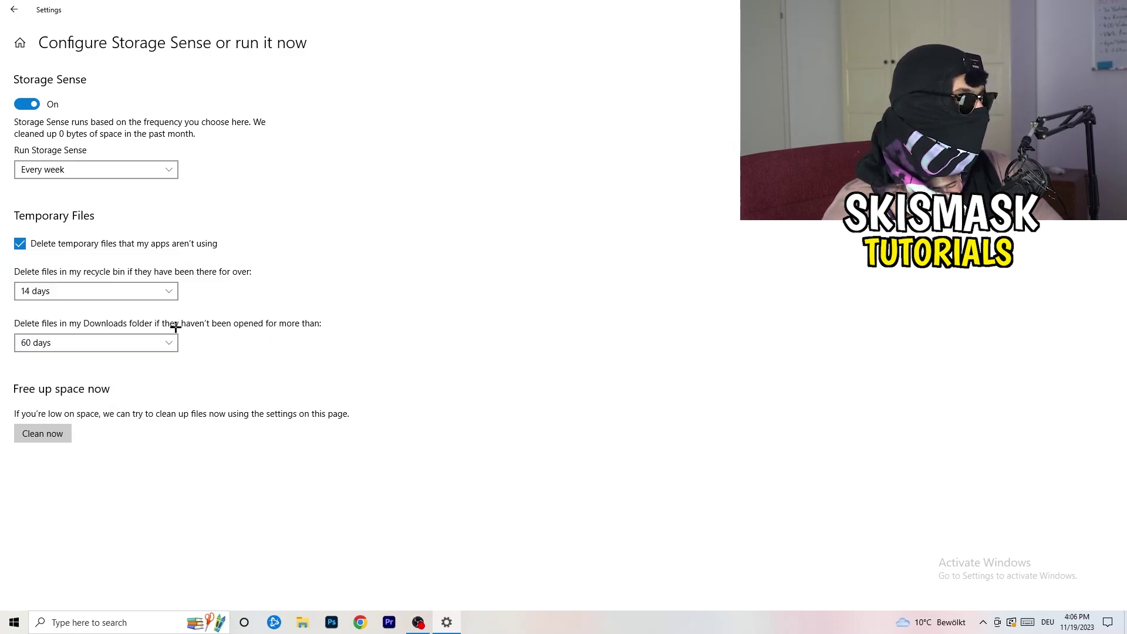
click(115, 350)
click(551, 287)
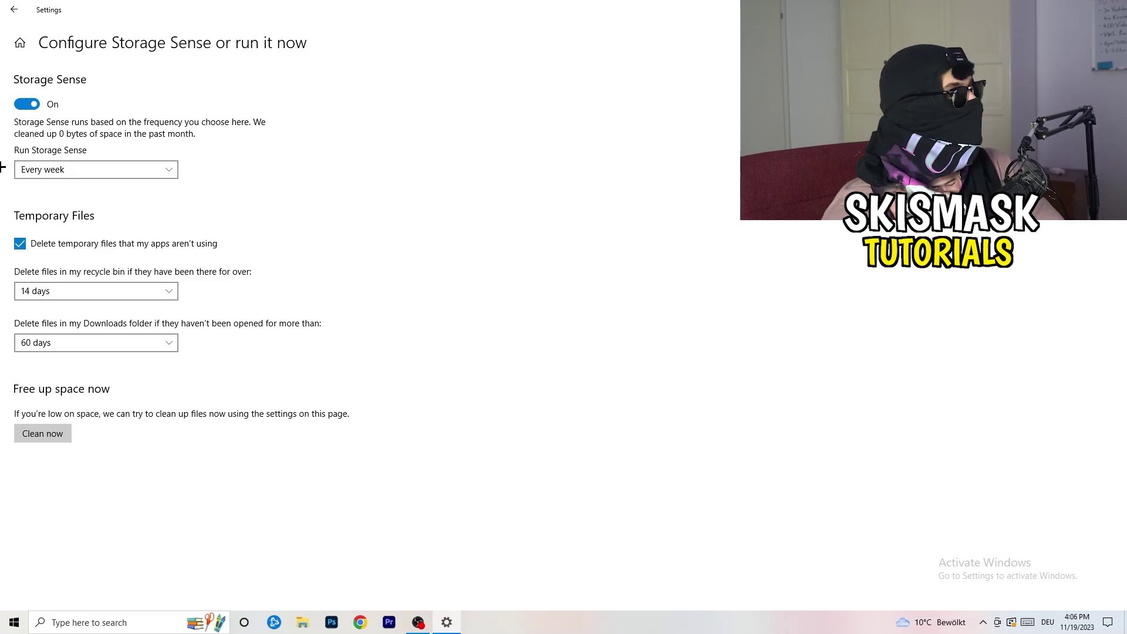
click(14, 9)
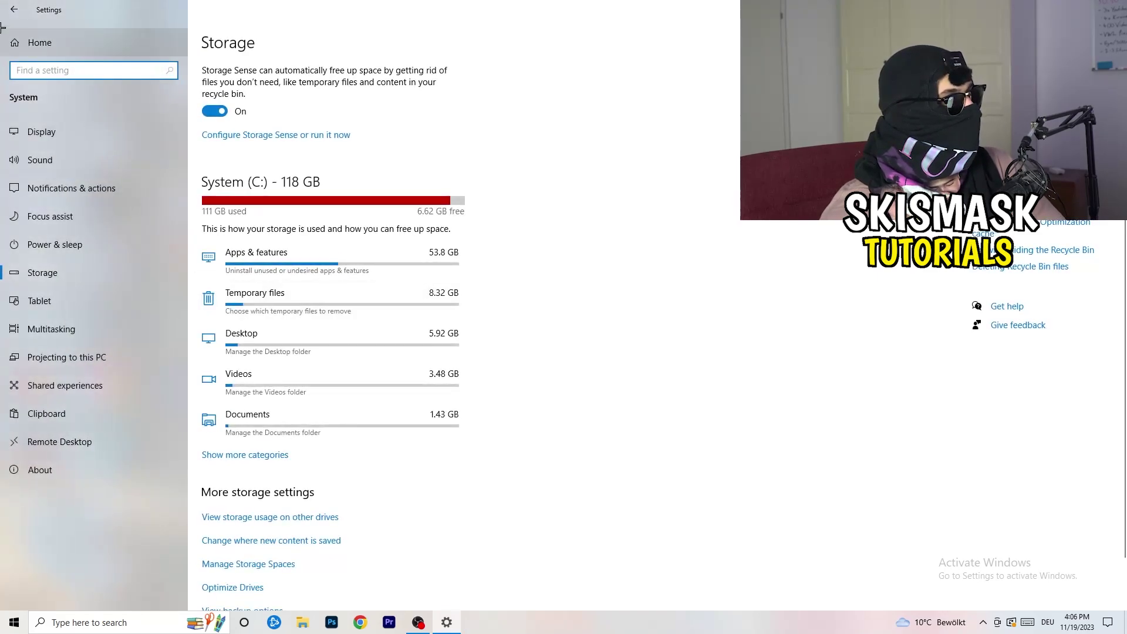
click(14, 9)
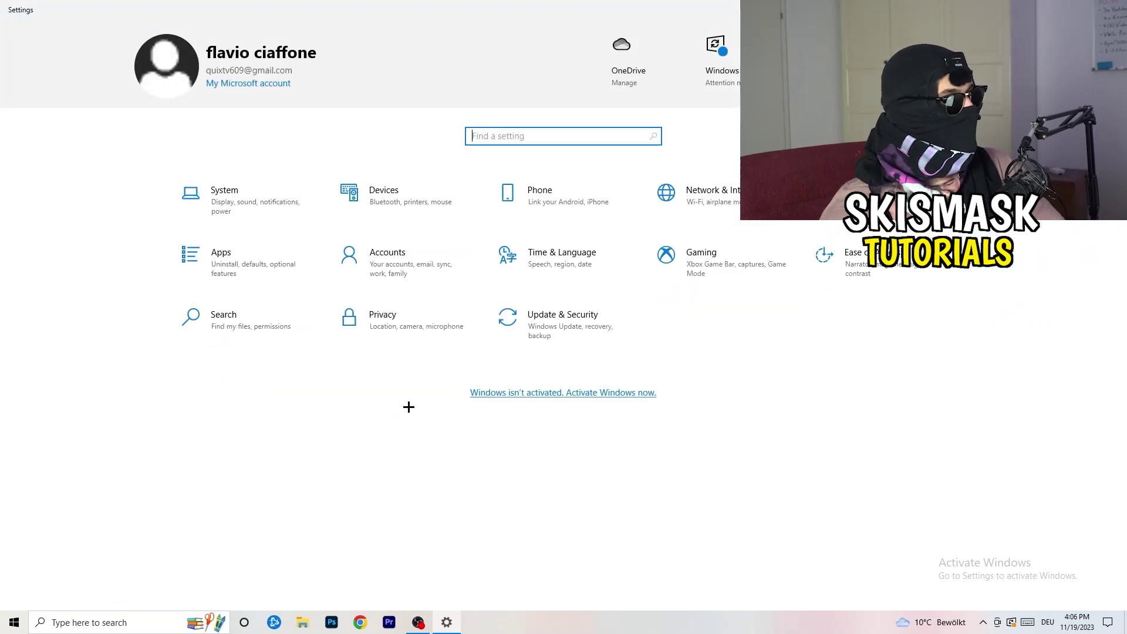
Check Windows Update under Update & Security, then close Settings
click(555, 330)
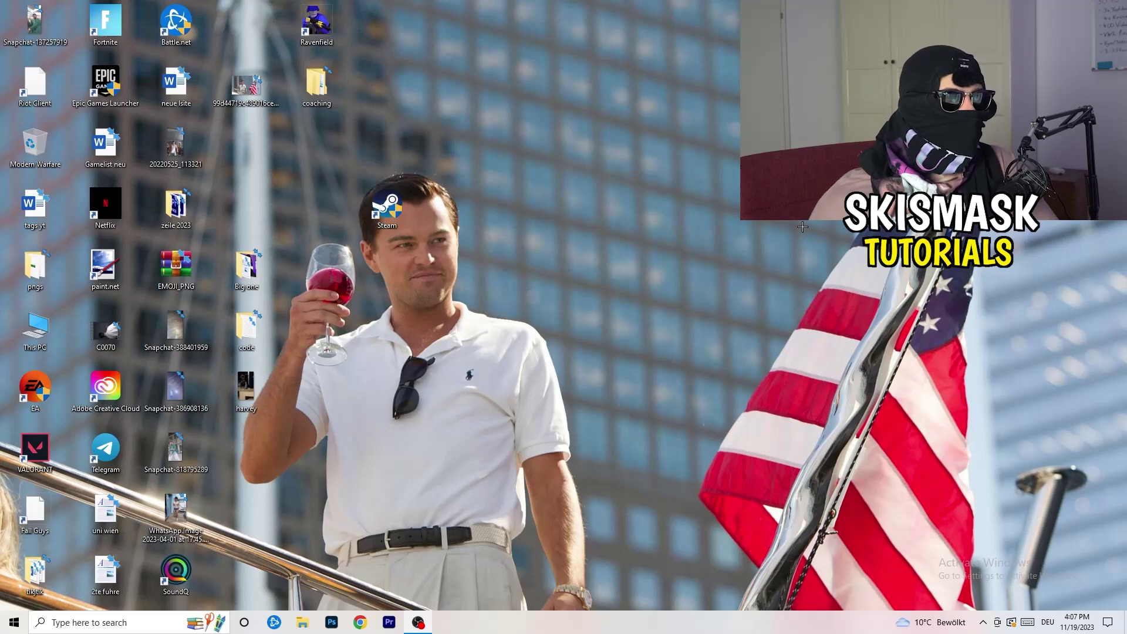
right_click(682, 248)
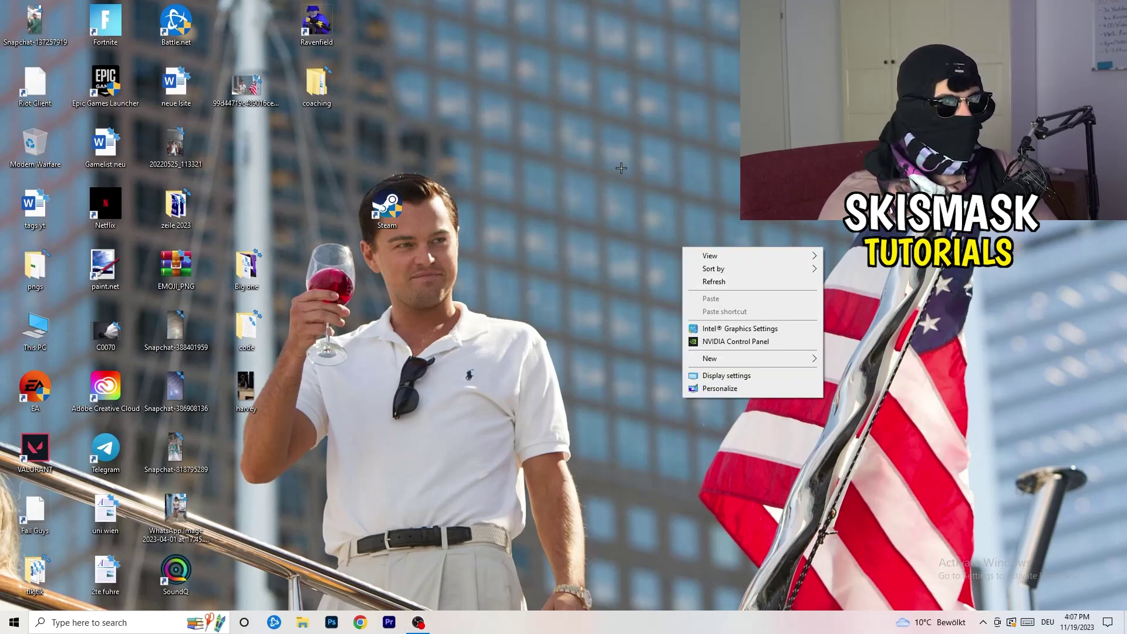
In NVIDIA Control Panel, confirm 1920 × 1080 at 60Hz, keep 'Let the 3D application decide', and close it
click(751, 341)
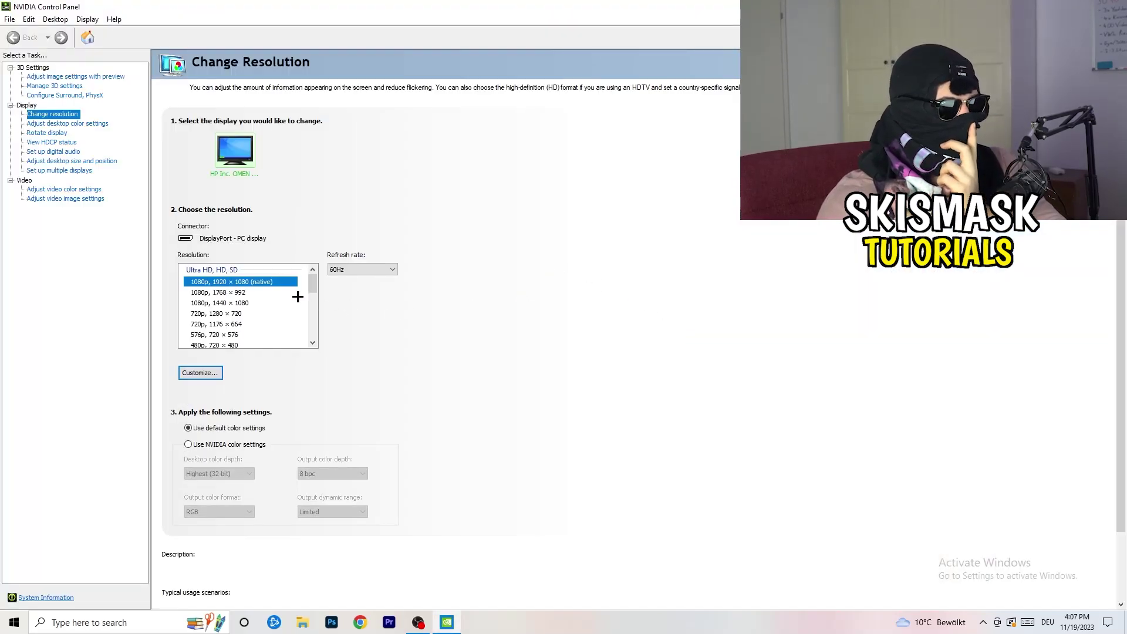
mouse_move(264, 282)
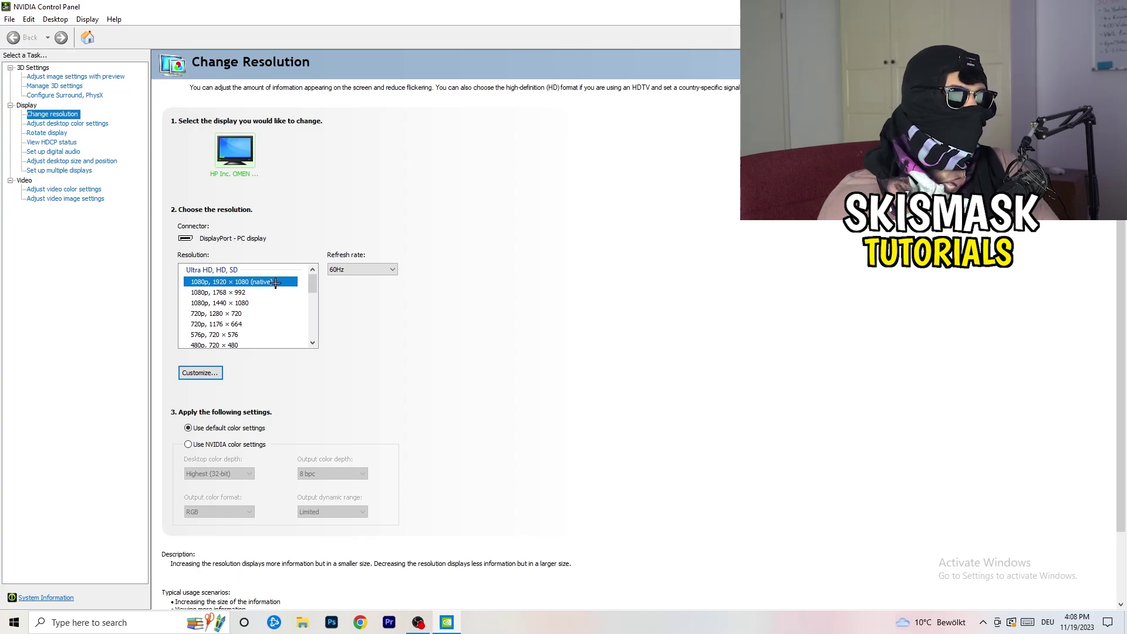
click(62, 79)
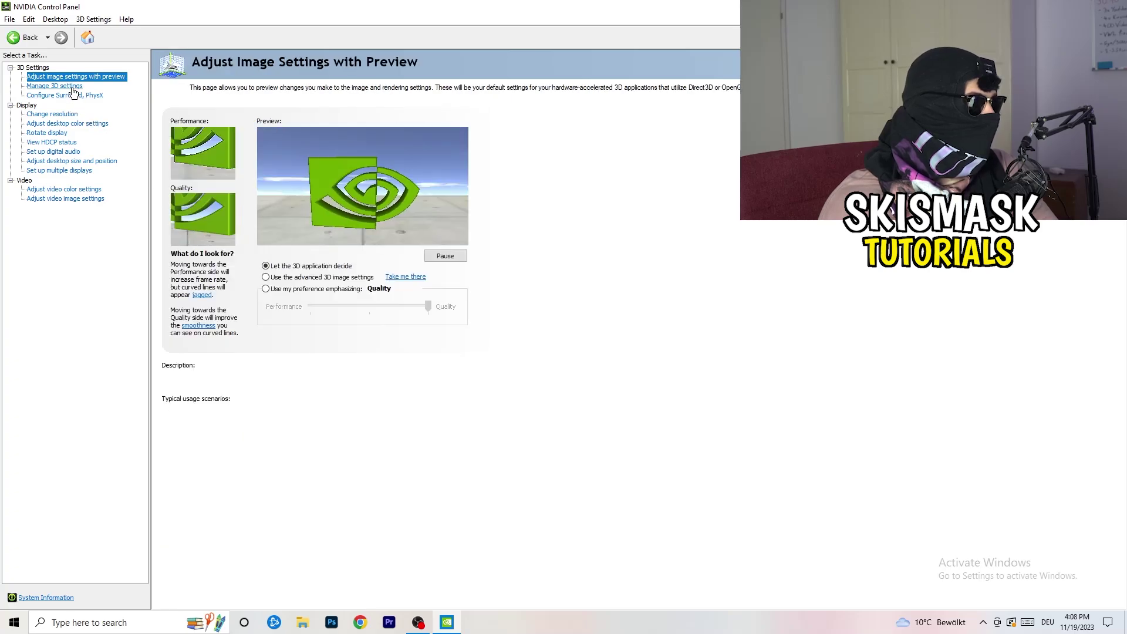
mouse_move(352, 283)
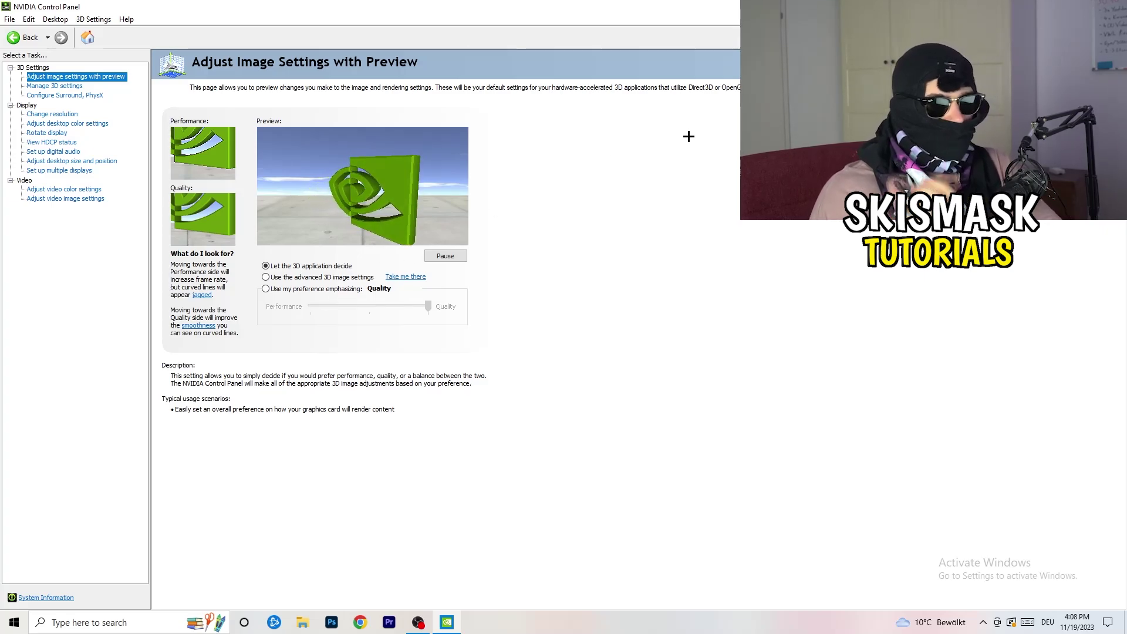
key(alt+F4)
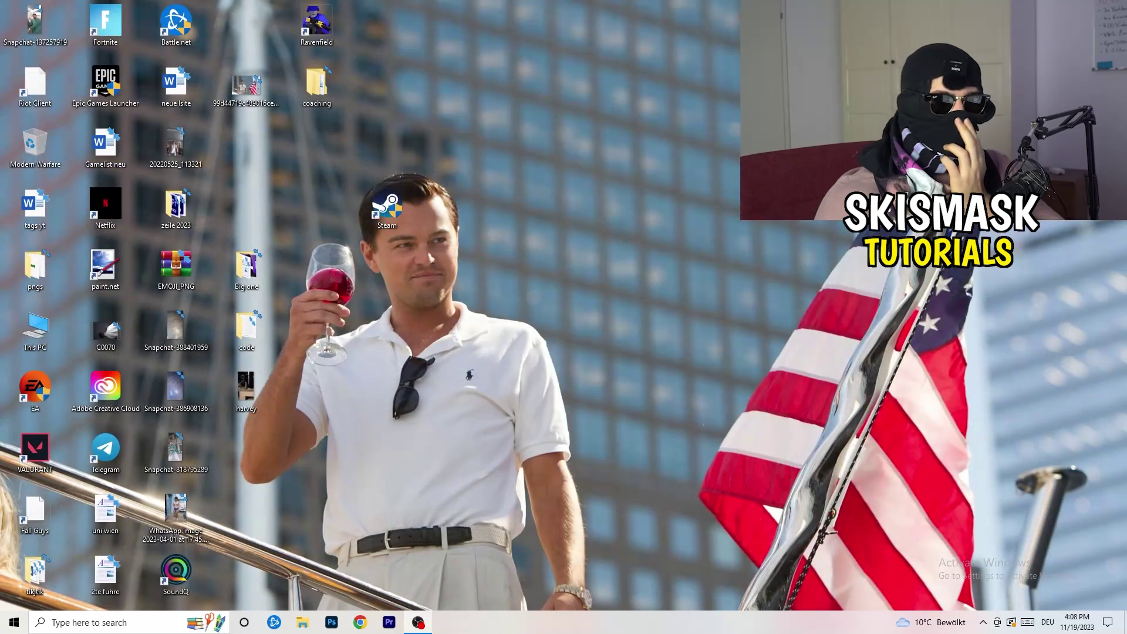